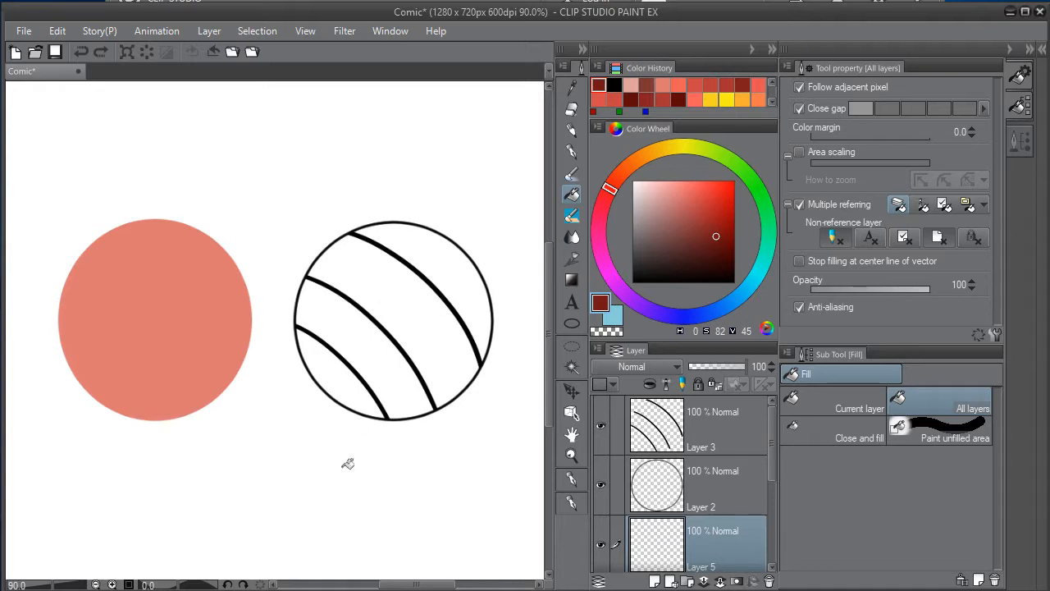
Examine the detailed settings of the All layers fill tool, then make Layer 5 the active layer.
click(695, 452)
click(704, 490)
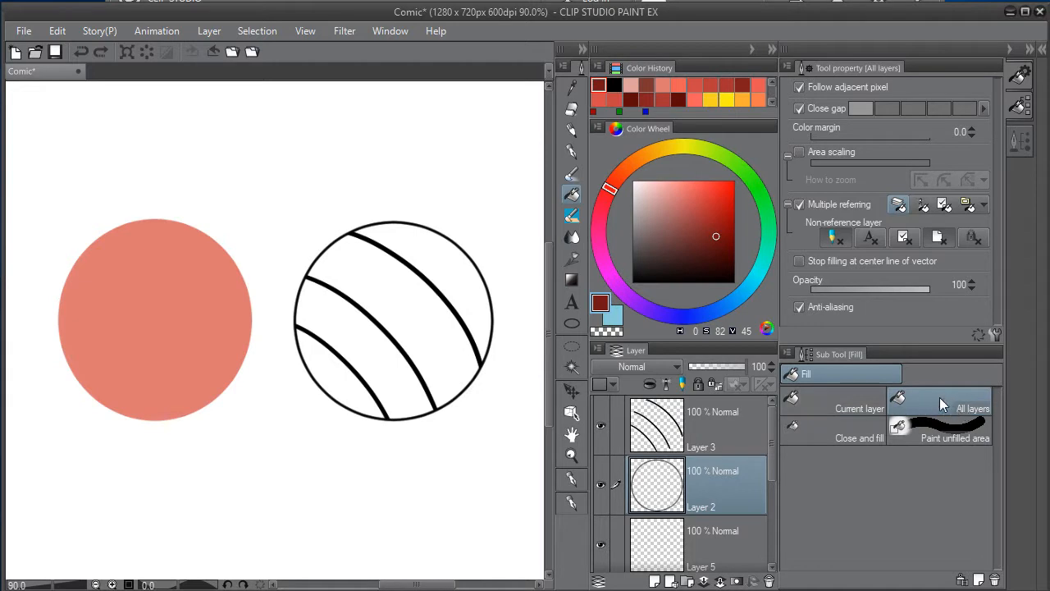
click(945, 457)
click(994, 335)
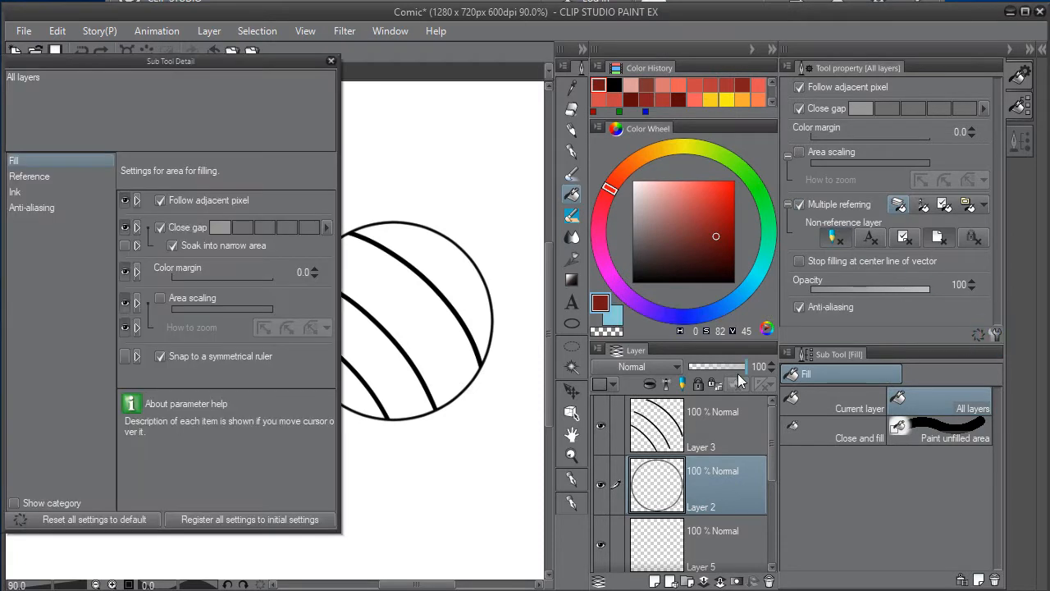
click(331, 60)
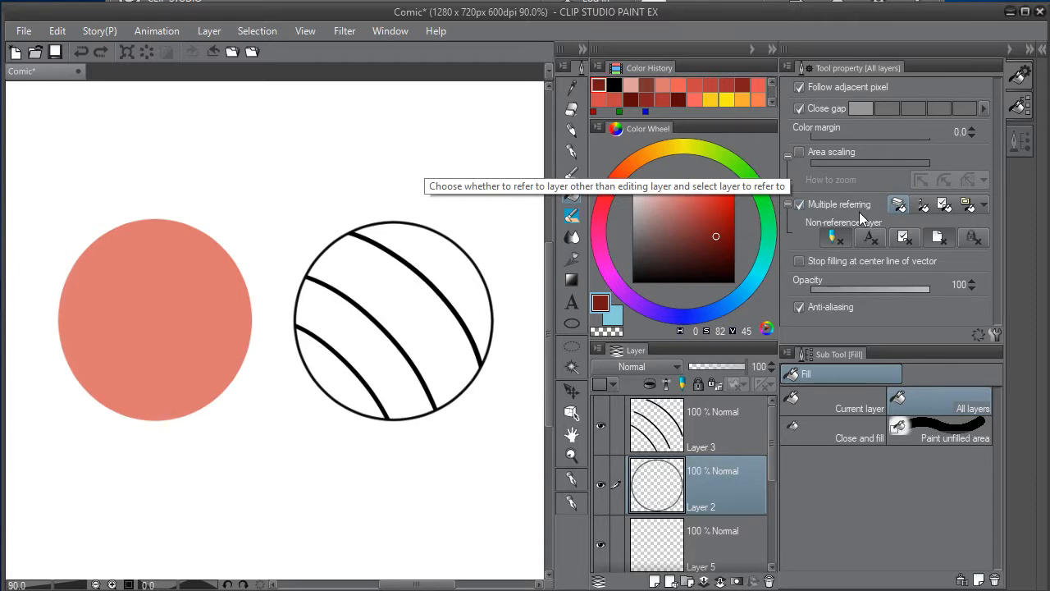
click(702, 554)
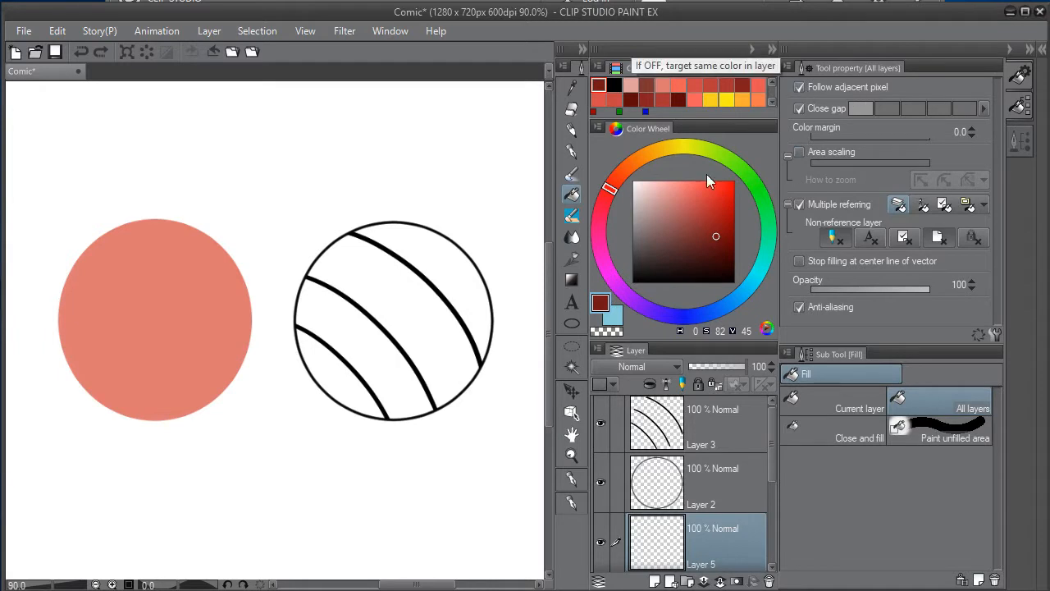
Try filling the striped circle's lower-left segment dark red with area scaling 5 and anti-aliasing off, then undo the fill.
click(346, 378)
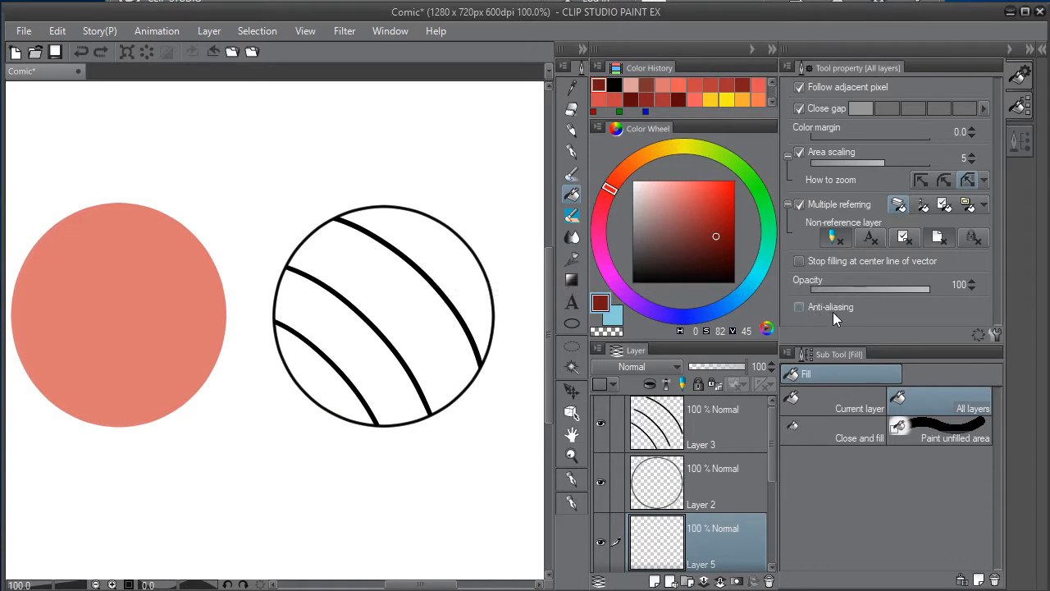
click(799, 308)
click(800, 310)
click(332, 375)
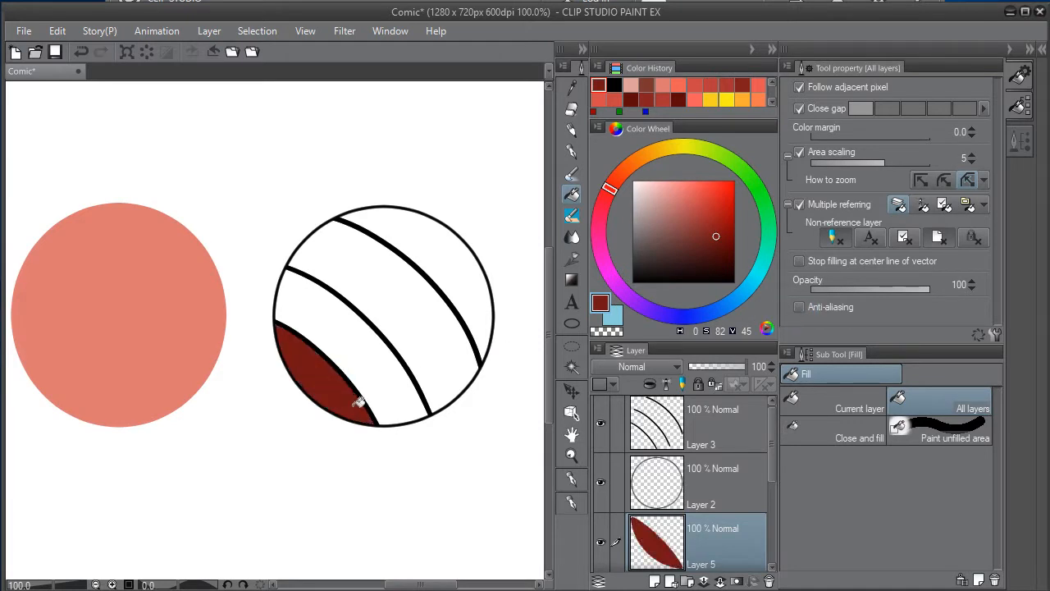
key(ctrl+z)
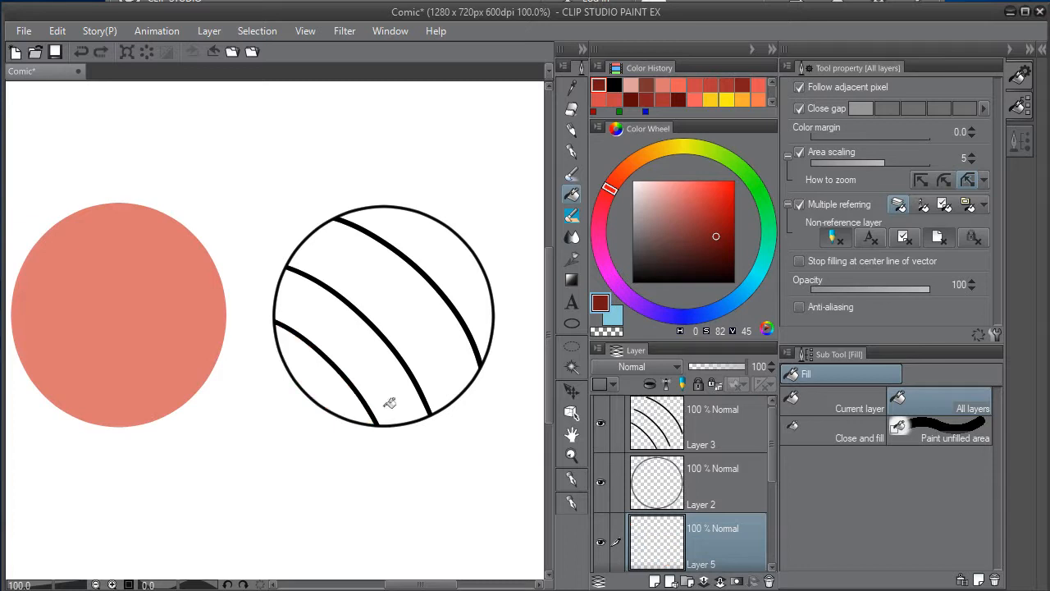
Try filling the lower-left segment with area scaling off, once without and once with anti-aliasing, undoing each fill.
click(800, 153)
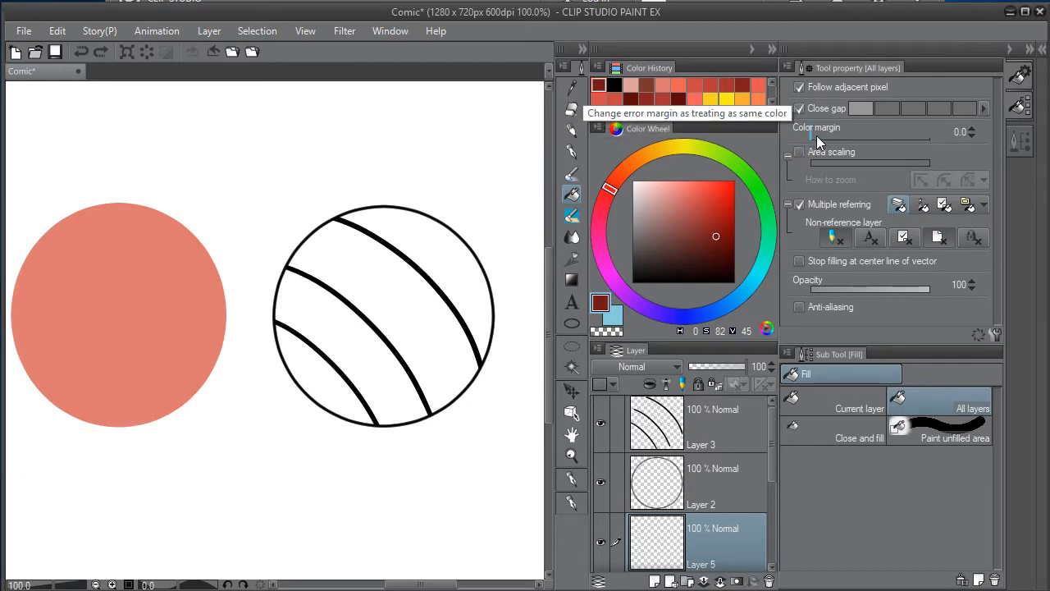
click(323, 377)
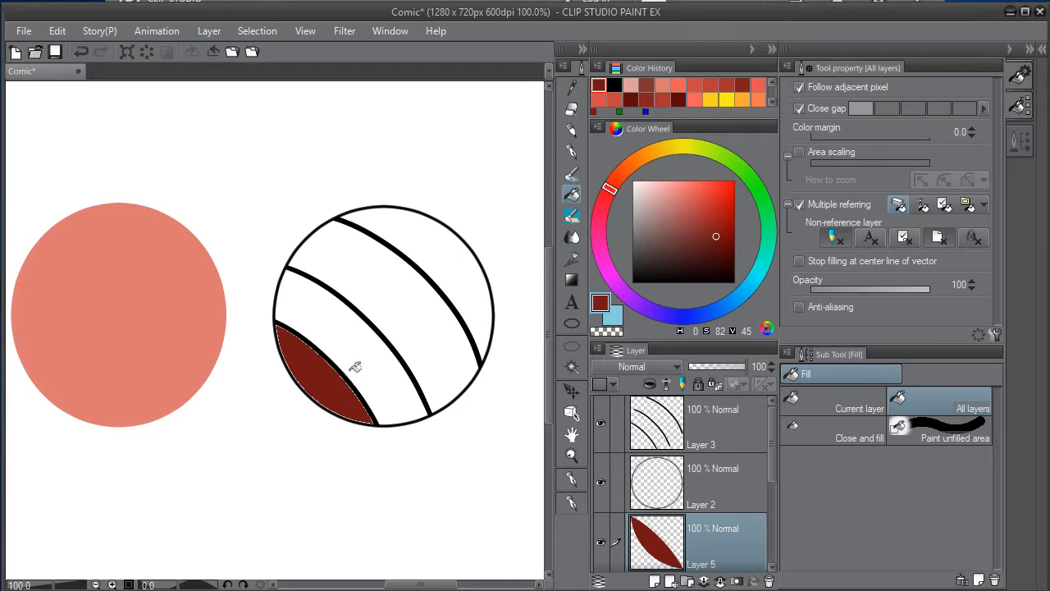
scroll(354, 366, up, 5)
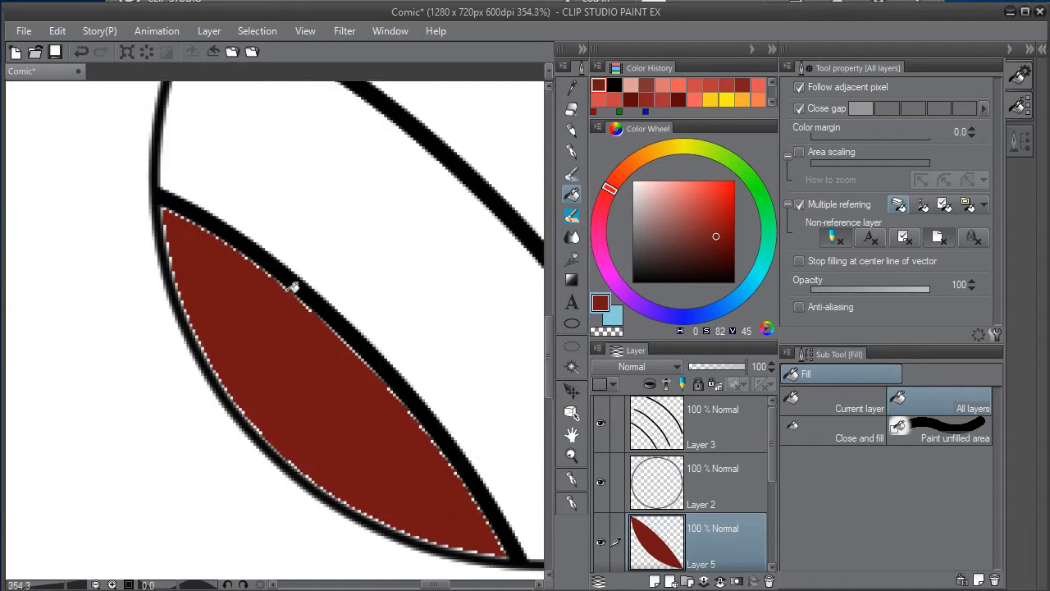
scroll(312, 301, down, 3)
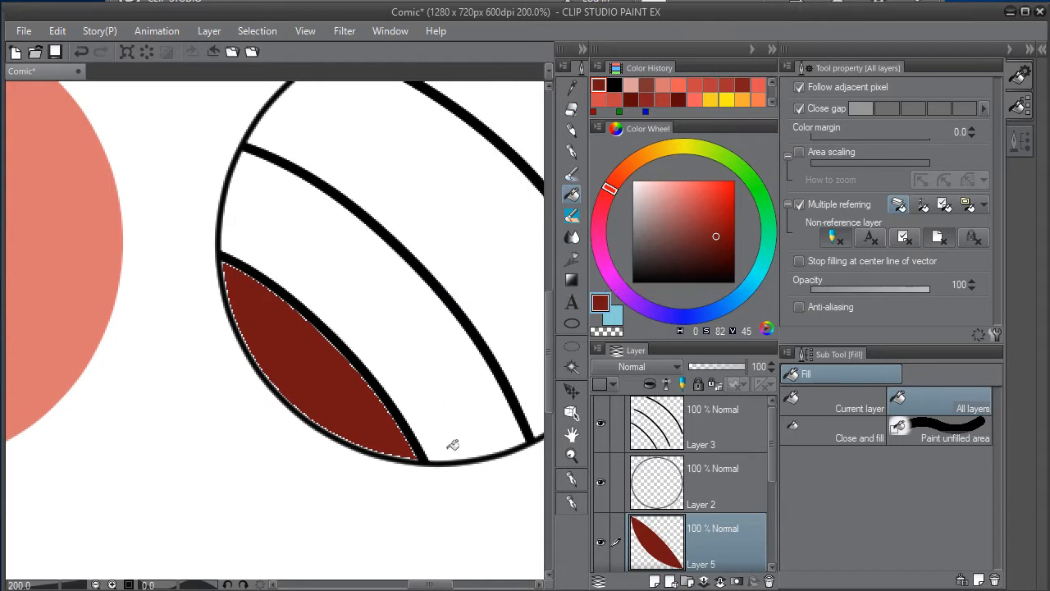
key(ctrl+z)
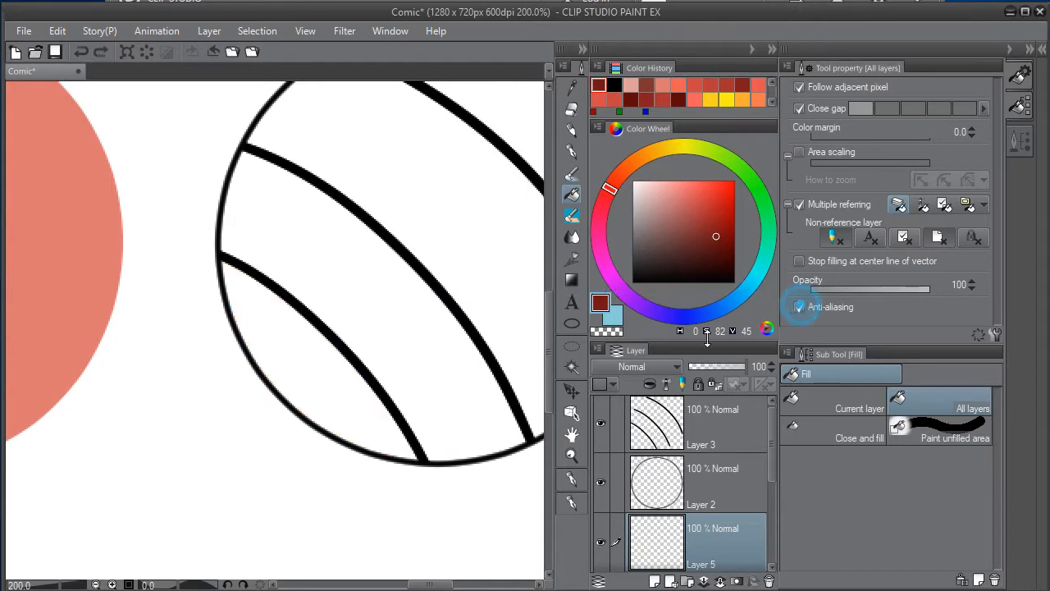
click(349, 389)
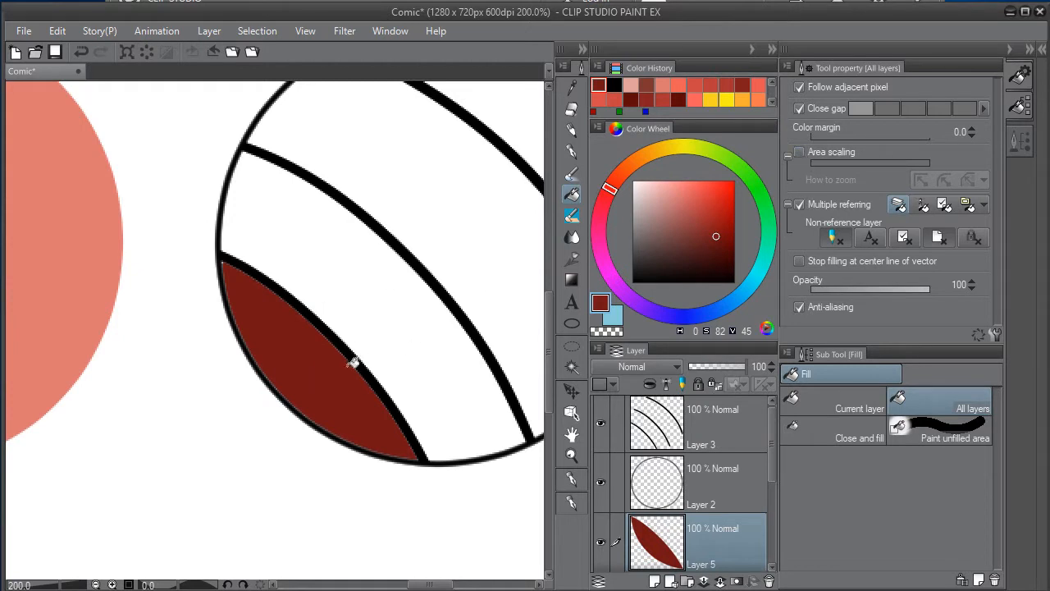
key(ctrl+z)
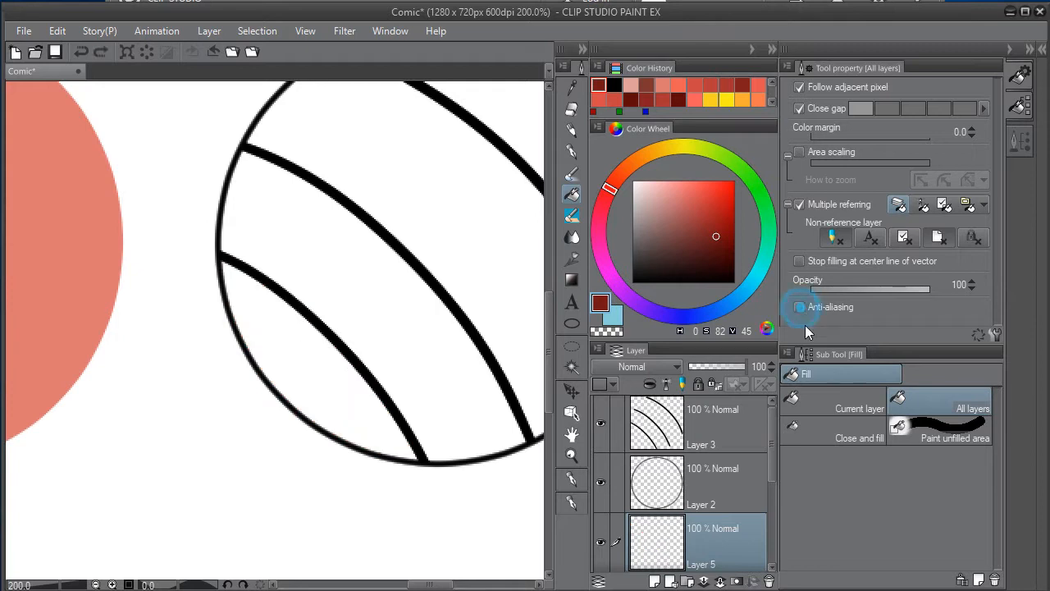
Turn area scaling back on at 5, fill the lower-left segment for comparison, and undo the fill.
click(799, 154)
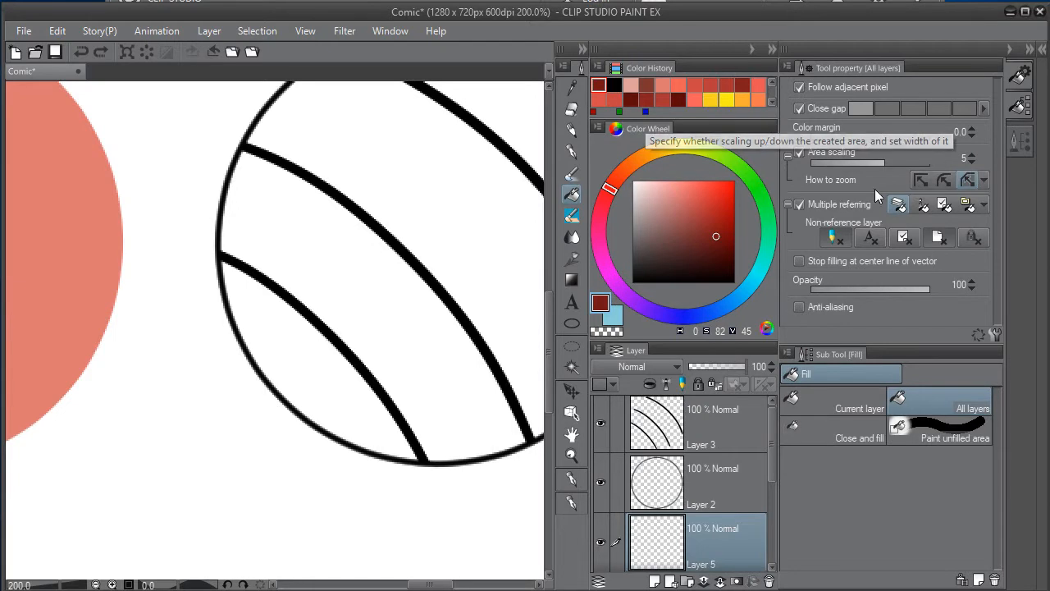
click(333, 379)
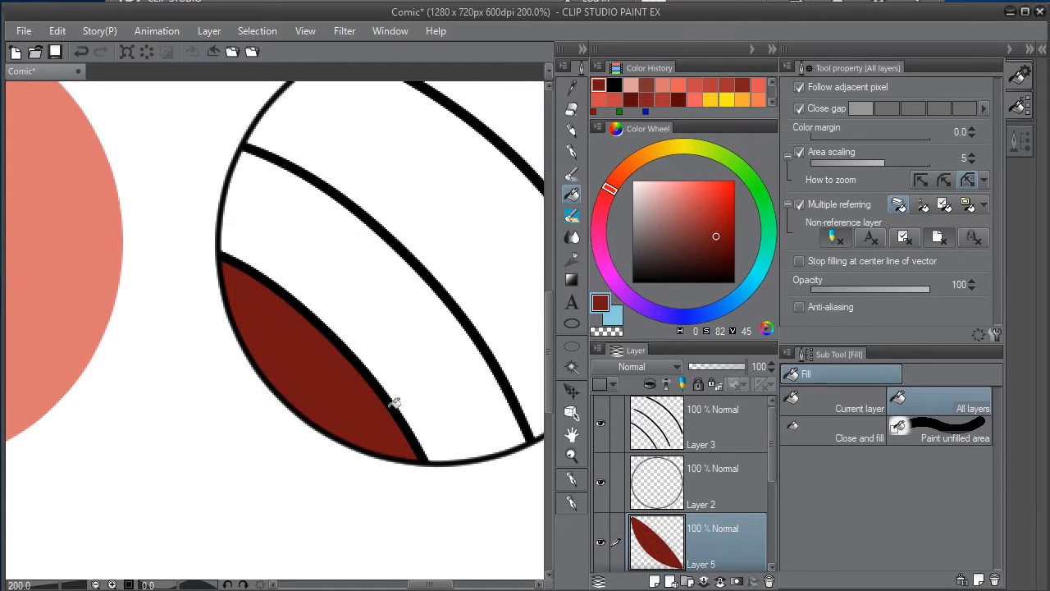
scroll(375, 373, down, 2)
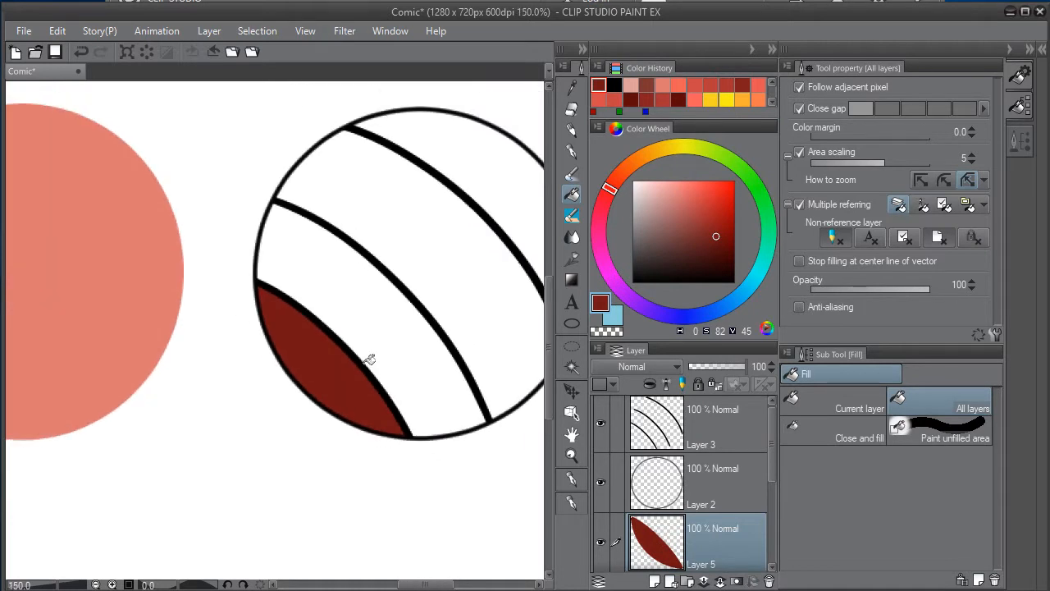
drag(383, 377, 345, 418)
key(ctrl+z)
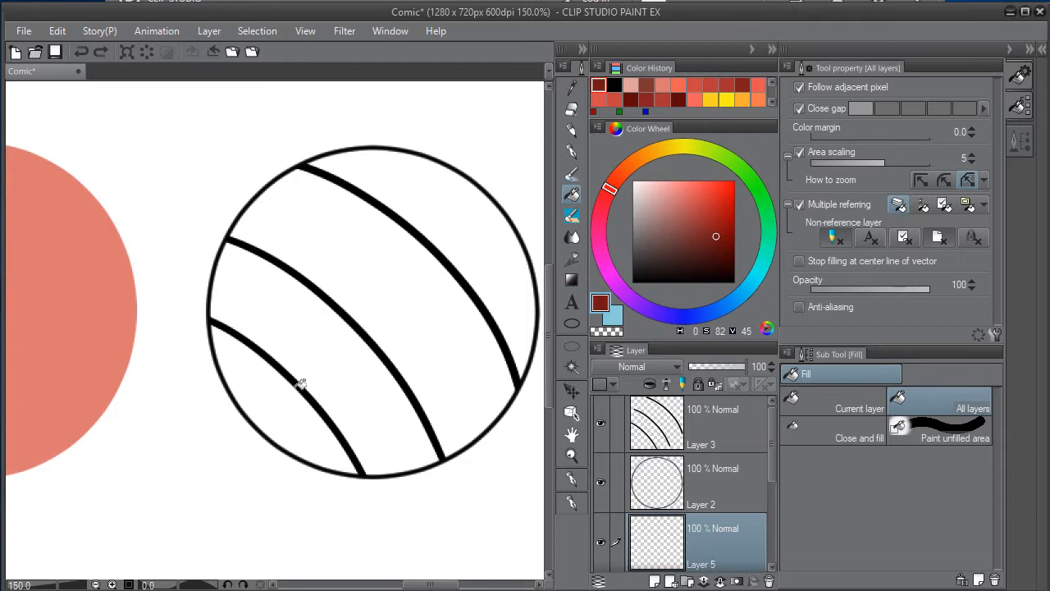
Try filling all four segments of the striped circle dark red, check the fill beneath Layers 2 and 3, and undo the fills.
click(291, 424)
click(328, 386)
click(414, 302)
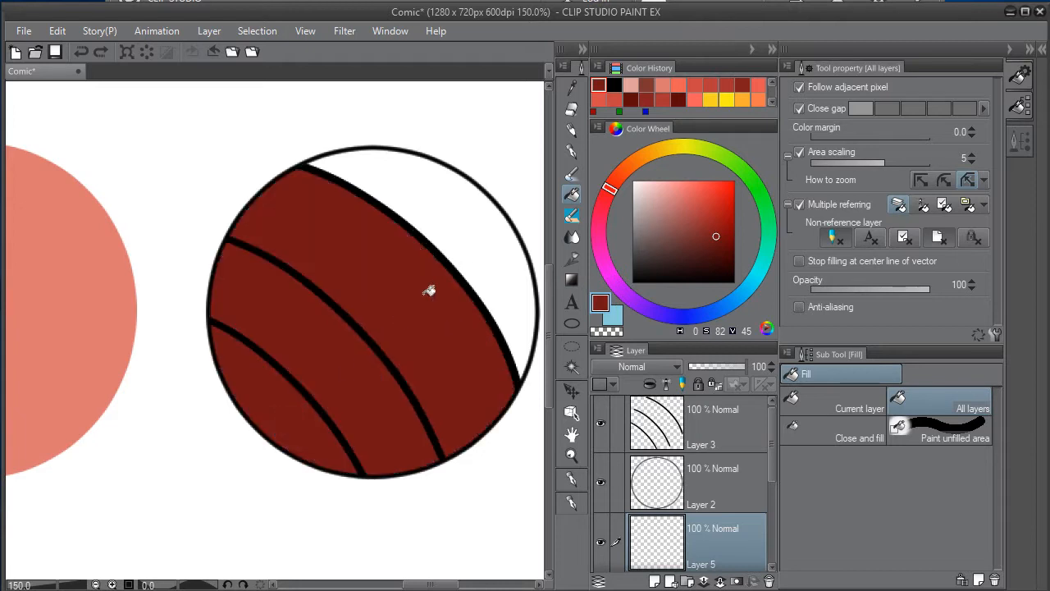
click(455, 264)
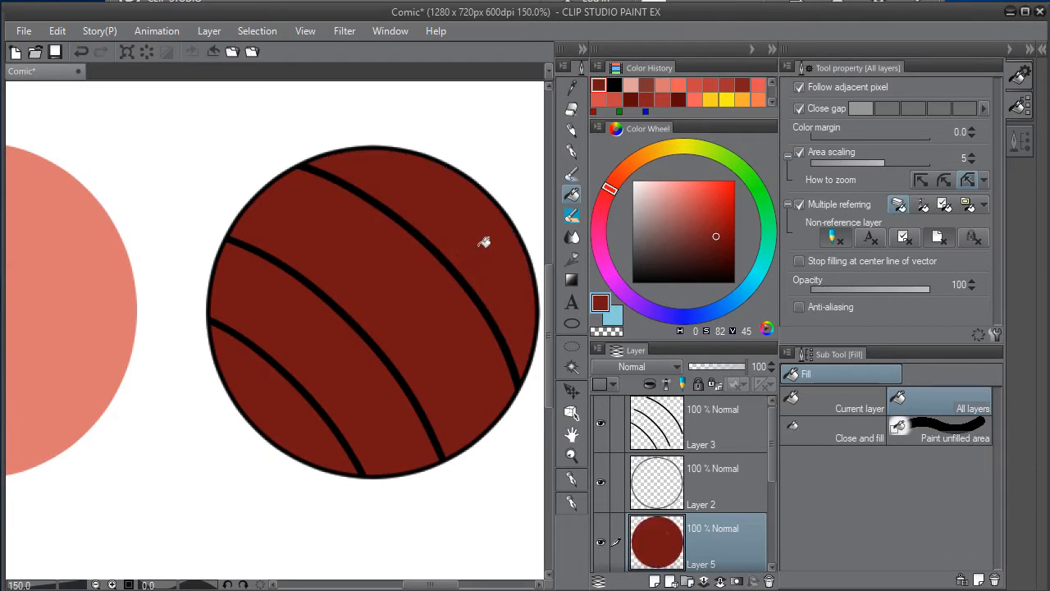
click(601, 482)
click(600, 421)
key(ctrl+z)
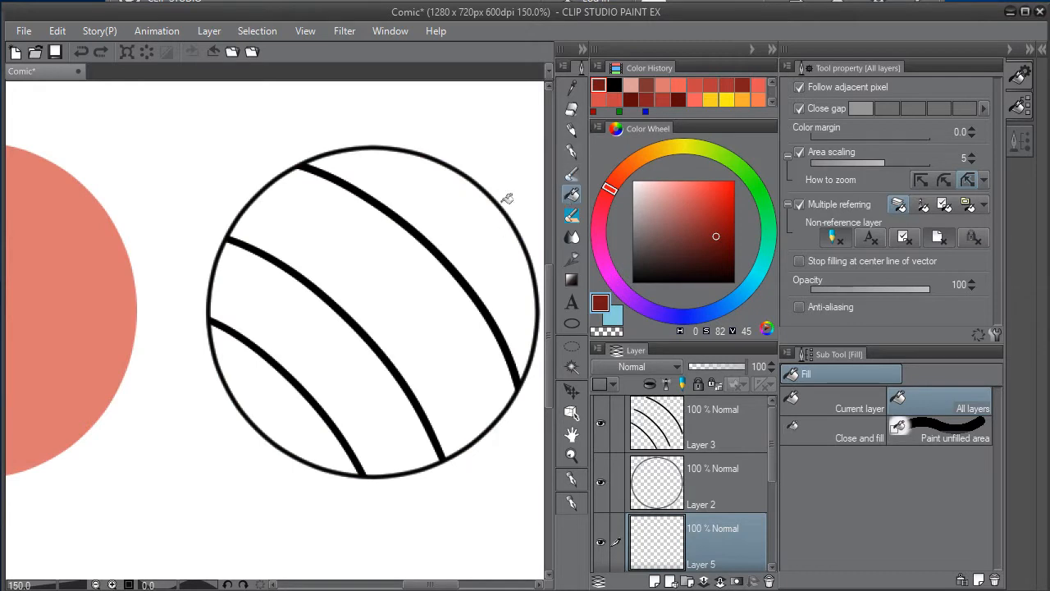
Switch to the Turnip pen, set Layer 3 and Layer 2 as reference layers, and make Layer 5 active.
click(572, 150)
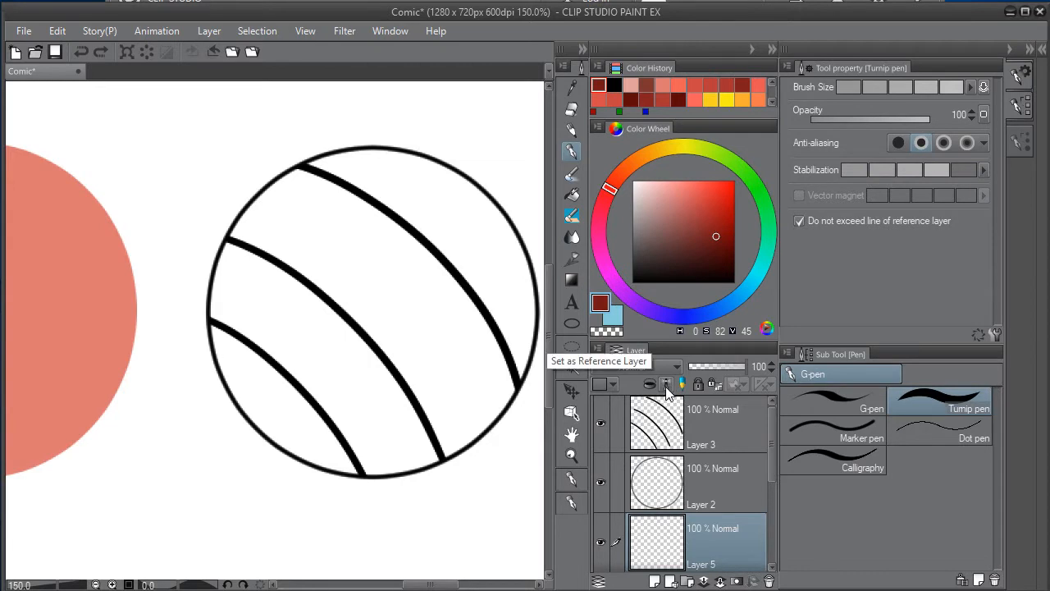
click(725, 432)
shift+click(730, 492)
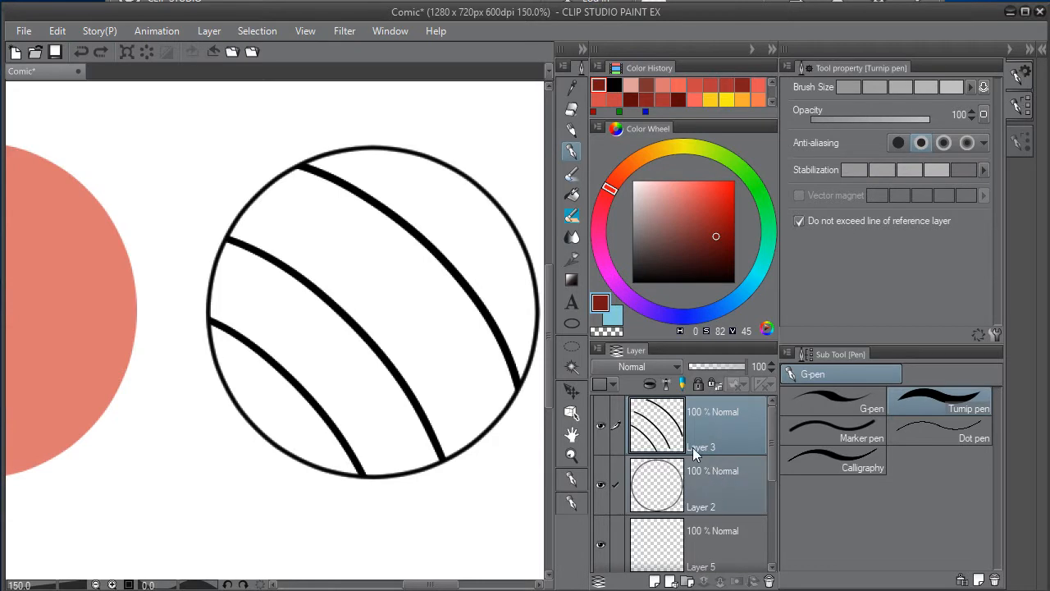
click(666, 385)
click(718, 529)
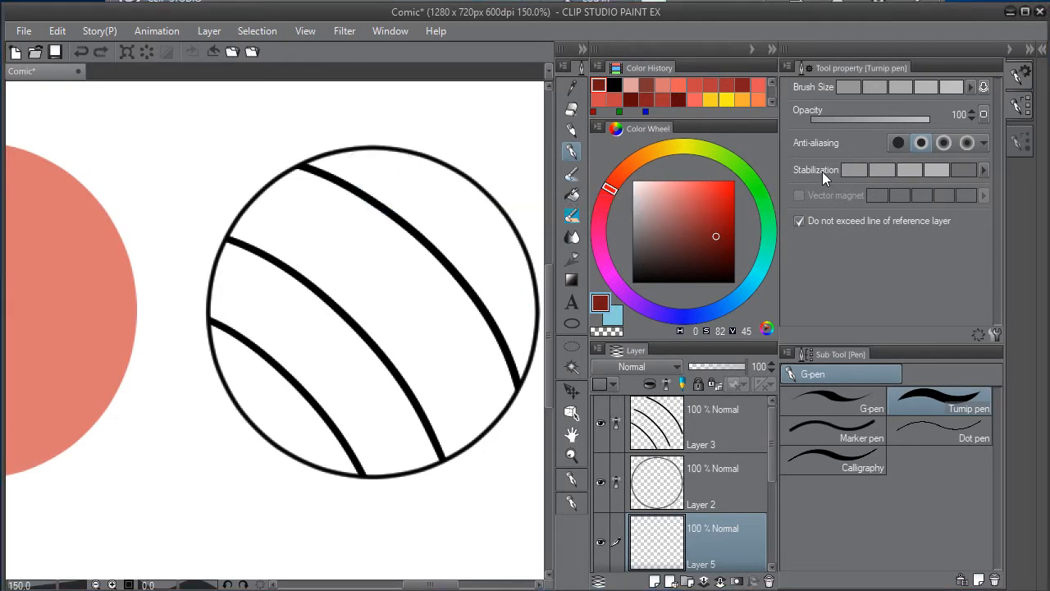
Examine the Turnip pen's anti-overflow settings, including color margin and area scaling.
click(996, 335)
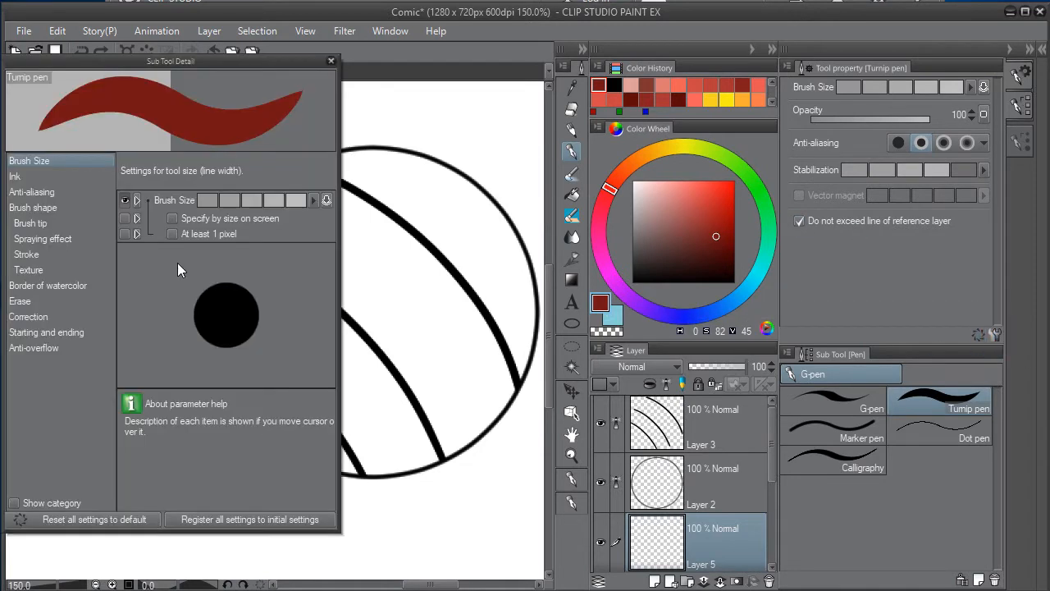
click(43, 348)
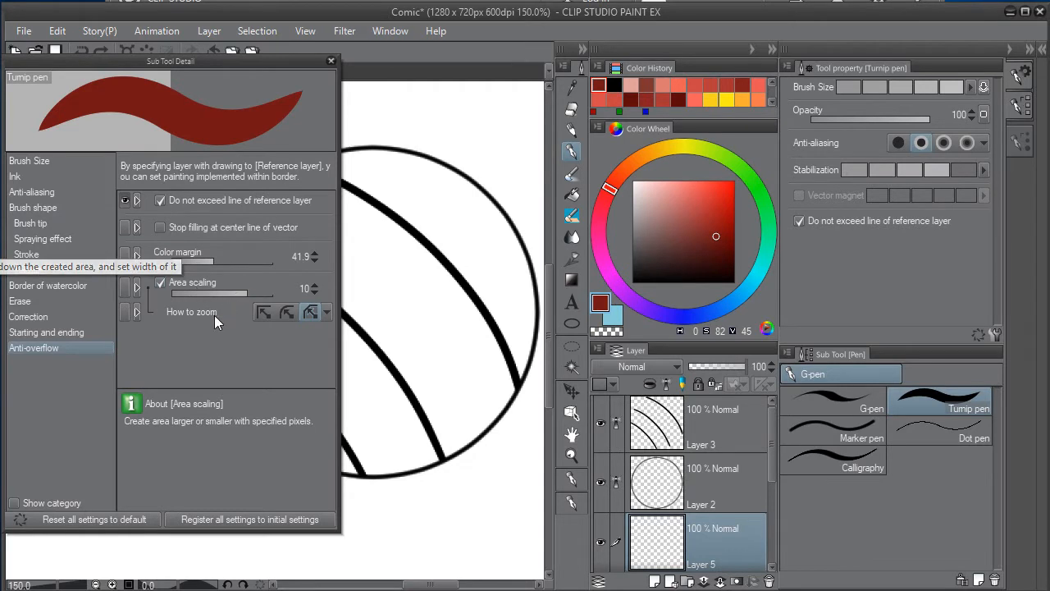
click(443, 371)
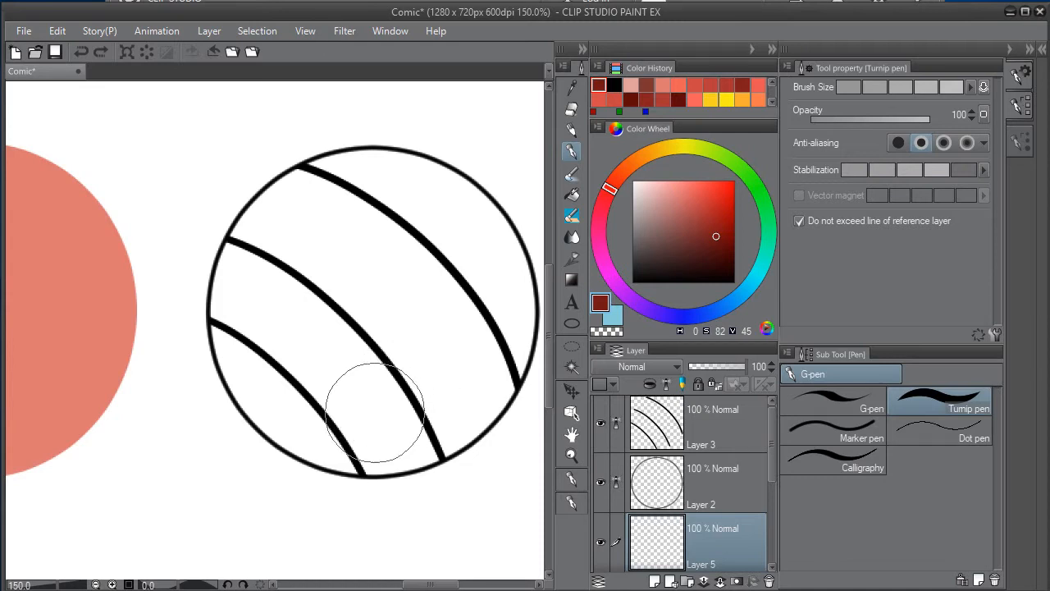
Paint the two upper-right bands of the striped circle dark red on Layer 5, staying within the reference lines.
mouse_move(436, 386)
mouse_down()
mouse_move(447, 434)
mouse_move(403, 335)
mouse_move(352, 333)
mouse_move(351, 343)
mouse_move(375, 321)
mouse_up()
key(ctrl+z)
mouse_move(445, 403)
mouse_down()
mouse_move(482, 369)
mouse_move(420, 273)
mouse_move(312, 196)
mouse_move(267, 215)
mouse_move(260, 223)
mouse_move(383, 317)
mouse_move(428, 382)
mouse_move(420, 431)
mouse_up()
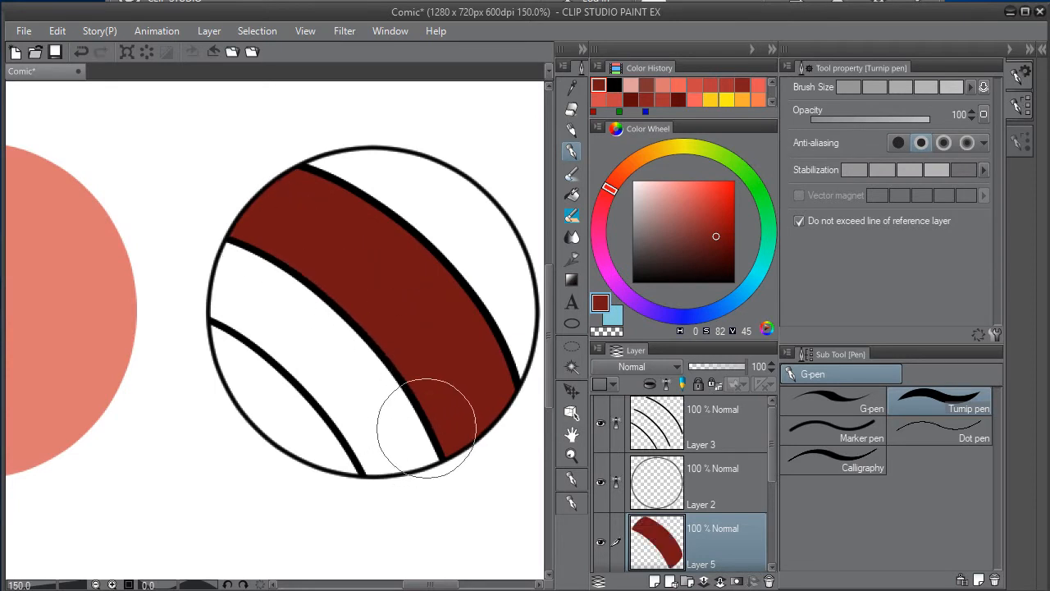
mouse_move(466, 392)
mouse_down()
mouse_move(490, 347)
mouse_move(488, 283)
mouse_move(500, 347)
mouse_move(503, 335)
mouse_move(485, 269)
mouse_move(459, 229)
mouse_move(416, 197)
mouse_move(305, 180)
mouse_up()
mouse_move(458, 254)
mouse_down()
mouse_move(516, 328)
mouse_move(516, 364)
mouse_move(386, 176)
mouse_move(310, 169)
mouse_up()
click(317, 166)
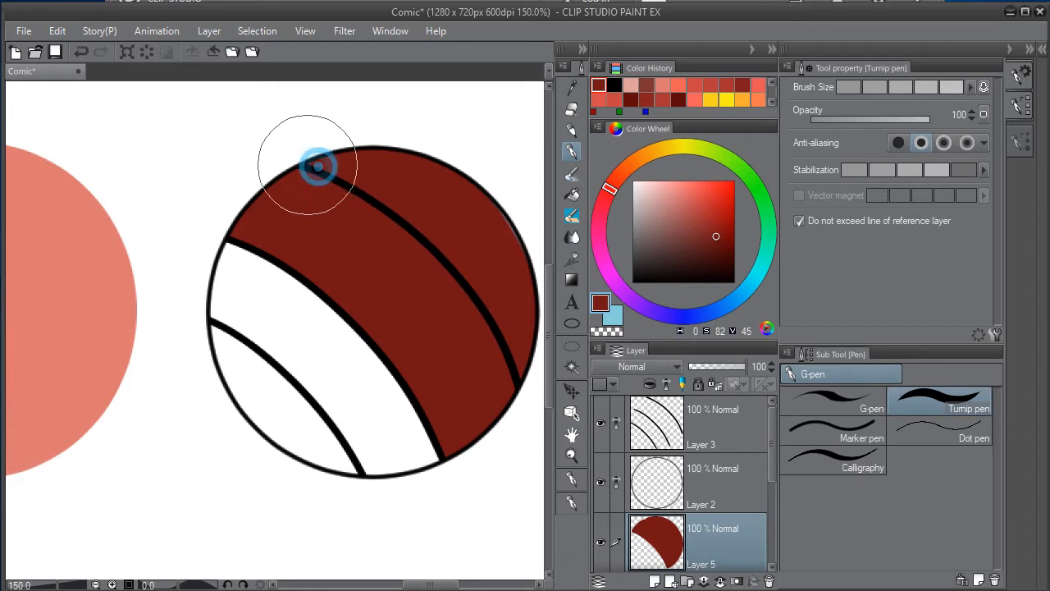
Recheck the color margin and area scaling that control how far the Turnip pen paints under the lines.
click(996, 334)
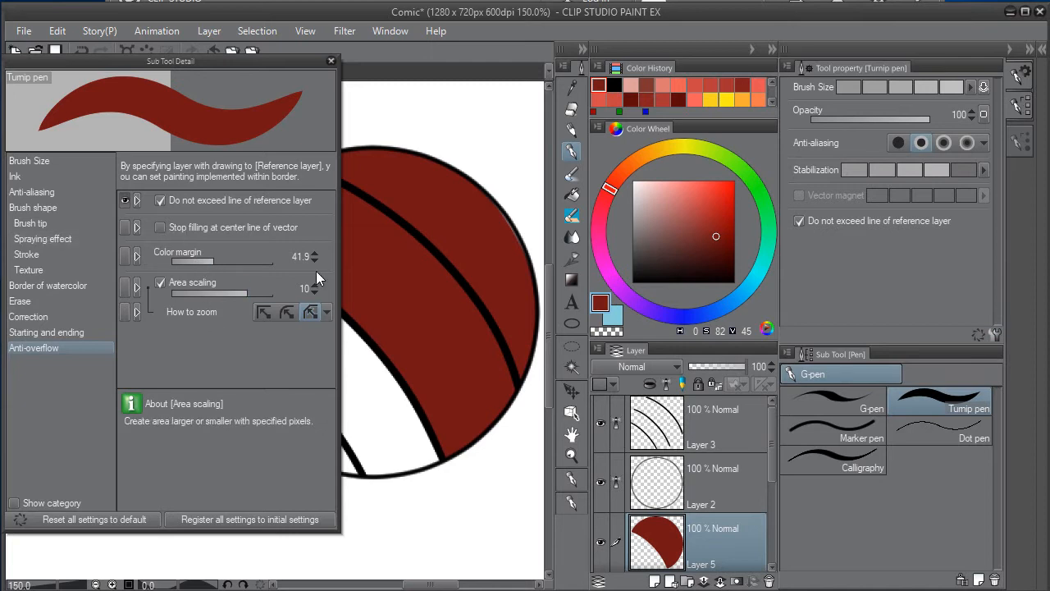
click(330, 60)
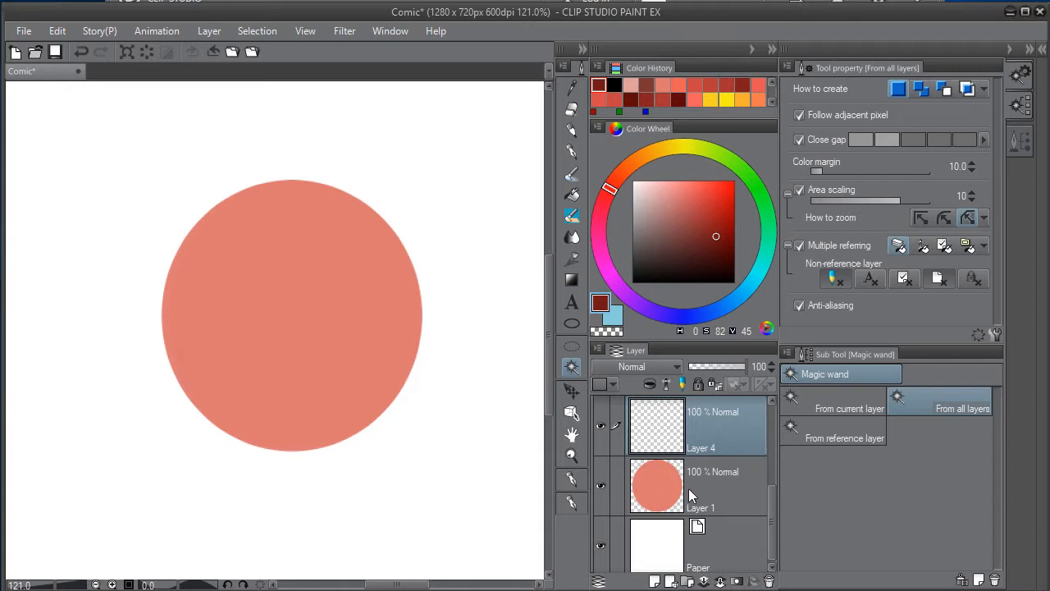
Select the solid pink circle with the Magic wand and shade its lower-right side dark red on Layer 4 with the Paint & Apply brush.
click(324, 335)
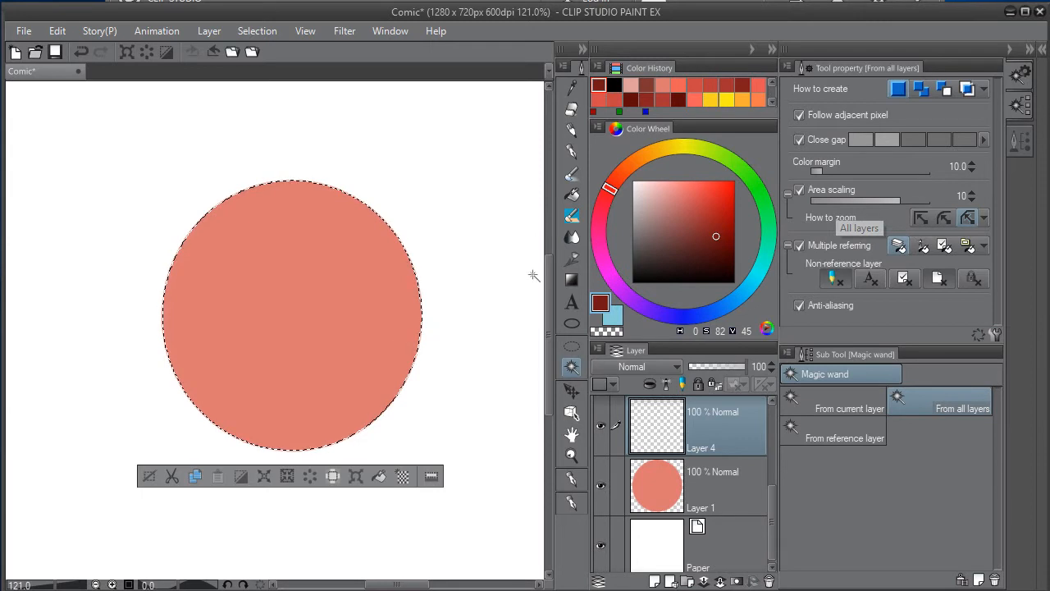
click(572, 173)
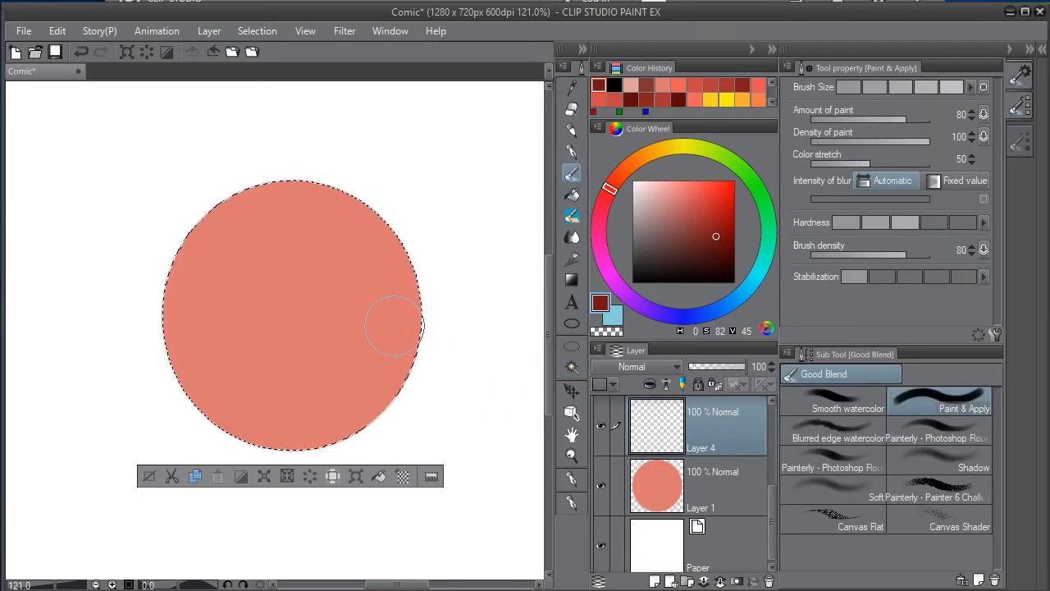
mouse_move(398, 283)
mouse_down()
mouse_move(382, 348)
mouse_move(273, 435)
mouse_move(246, 443)
mouse_up()
mouse_move(392, 258)
mouse_down()
mouse_move(361, 315)
mouse_move(366, 241)
mouse_move(332, 340)
mouse_move(269, 399)
mouse_move(354, 316)
mouse_move(250, 408)
mouse_move(259, 416)
mouse_move(364, 314)
mouse_up()
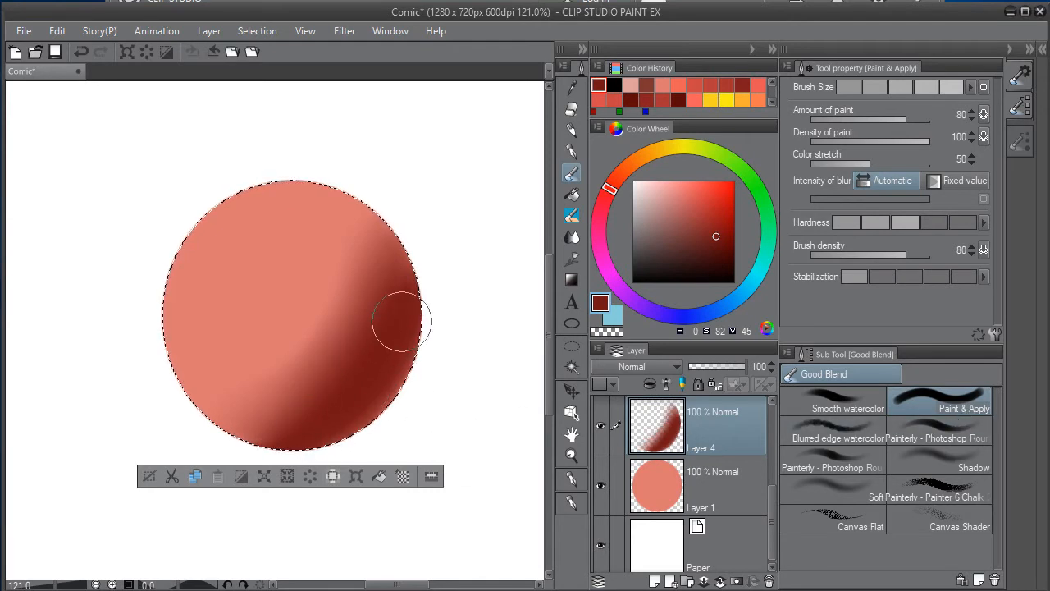
mouse_move(360, 414)
mouse_down()
mouse_move(394, 379)
mouse_move(307, 443)
mouse_move(407, 366)
mouse_up()
mouse_move(410, 291)
mouse_down()
mouse_move(386, 330)
mouse_move(265, 423)
mouse_move(301, 405)
mouse_move(372, 315)
mouse_move(289, 402)
mouse_move(236, 426)
mouse_move(357, 329)
mouse_move(382, 256)
mouse_move(332, 362)
mouse_move(260, 406)
mouse_move(387, 303)
mouse_move(304, 419)
mouse_move(246, 427)
mouse_up()
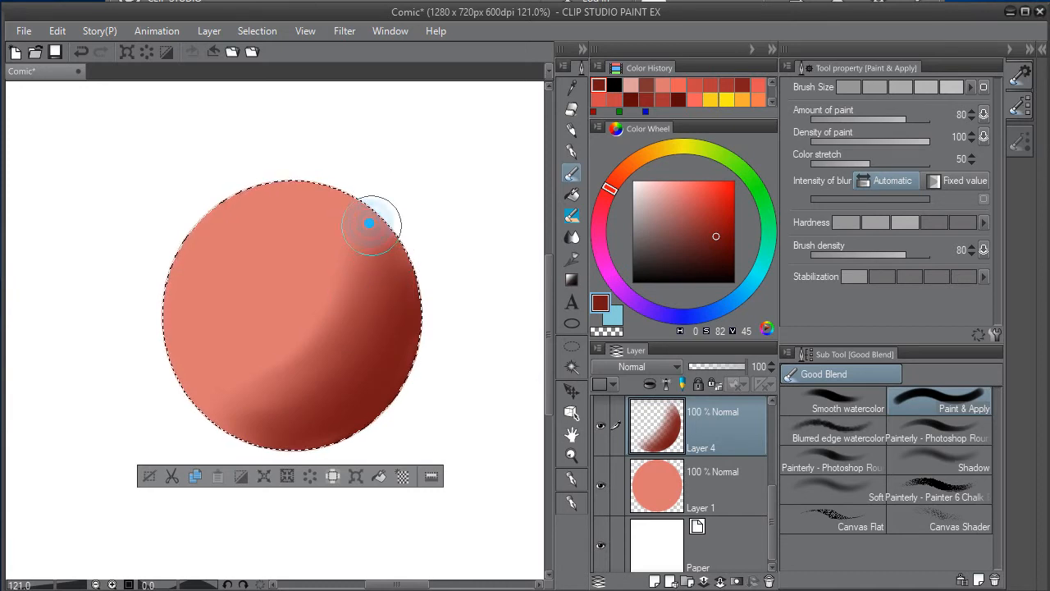
Undo the dark red shading painted on Layer 4 and remove the selection around the pink circle.
drag(396, 214, 421, 291)
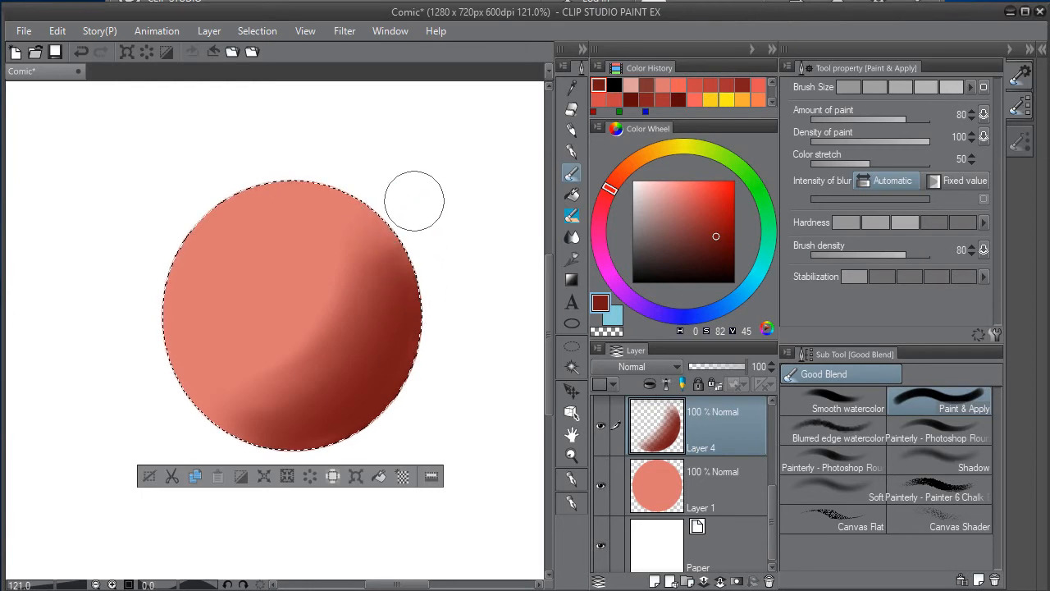
drag(411, 226, 393, 314)
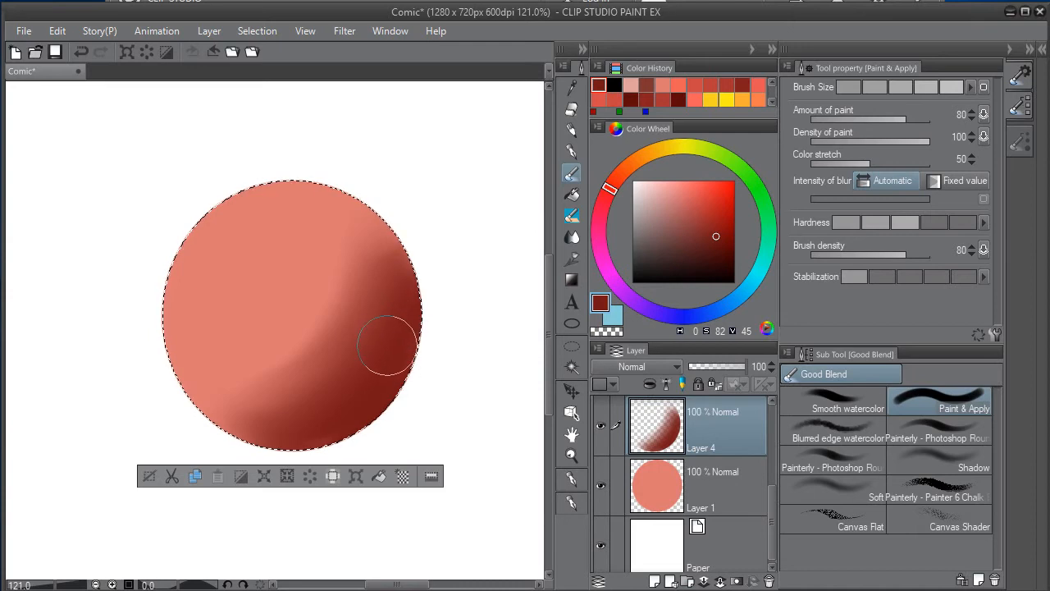
key(ctrl+z)
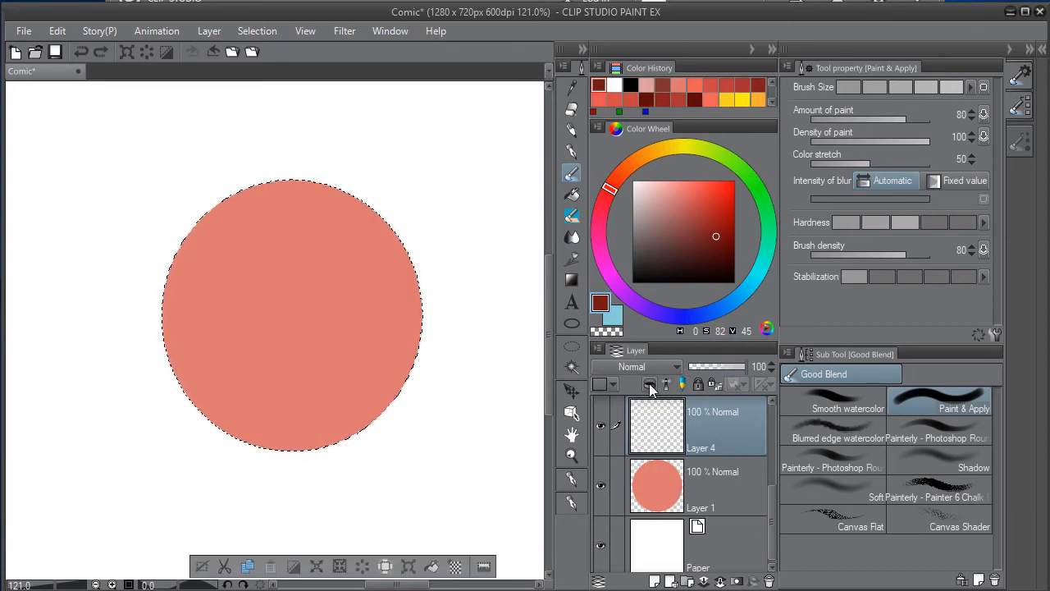
click(202, 567)
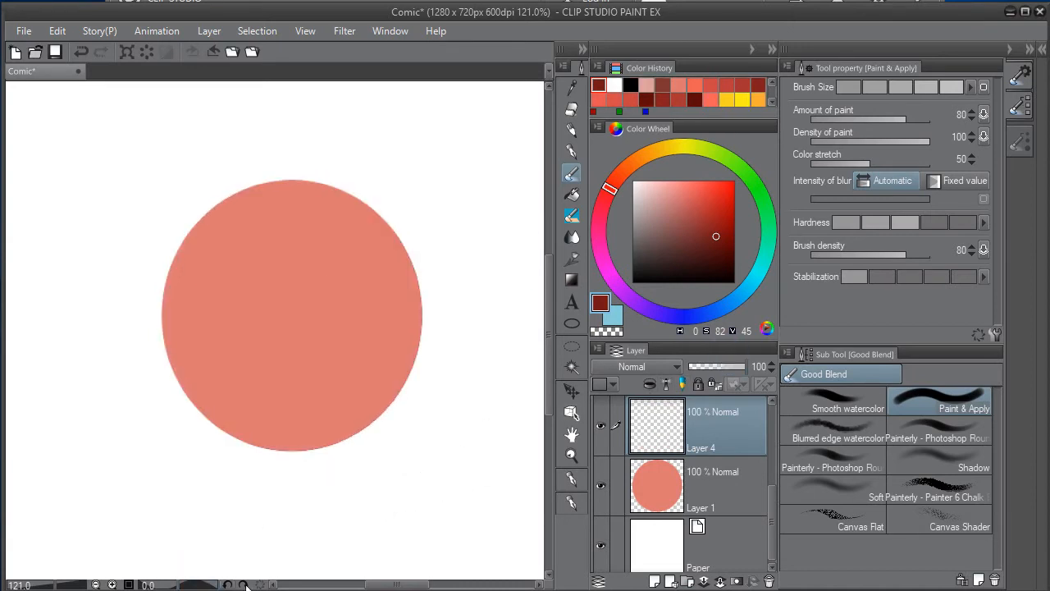
Clip Layer 4 to the layer below and shade the circle's lower-right side dark red with the Paint & Apply brush.
click(650, 384)
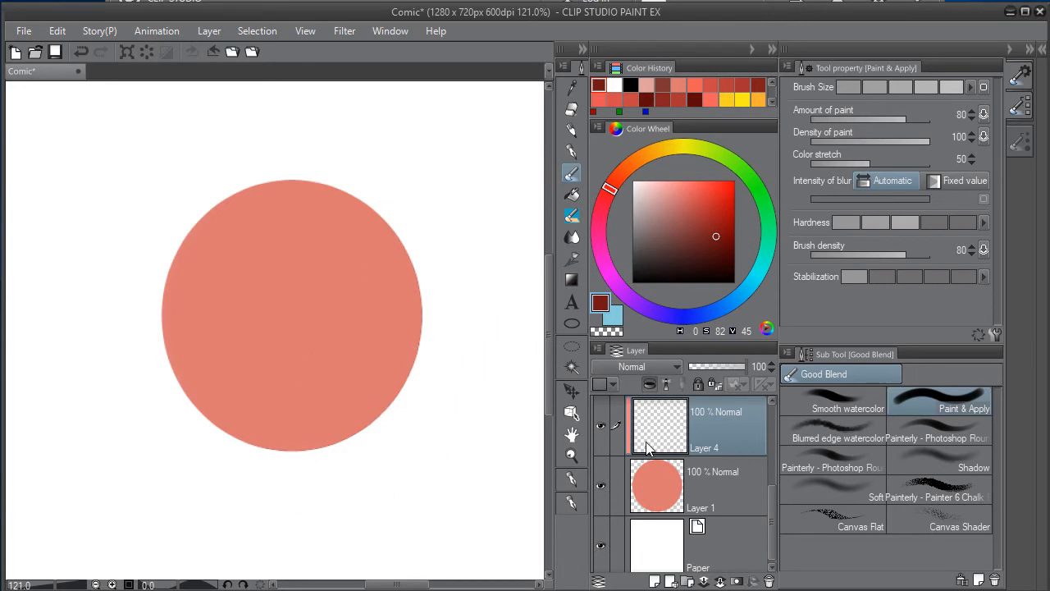
mouse_move(400, 328)
mouse_down()
mouse_move(380, 365)
mouse_move(411, 288)
mouse_move(324, 423)
mouse_move(407, 315)
mouse_move(298, 442)
mouse_move(414, 282)
mouse_move(302, 437)
mouse_move(377, 327)
mouse_move(376, 286)
mouse_move(207, 440)
mouse_move(387, 312)
mouse_move(249, 425)
mouse_move(329, 381)
mouse_move(393, 301)
mouse_move(188, 403)
mouse_up()
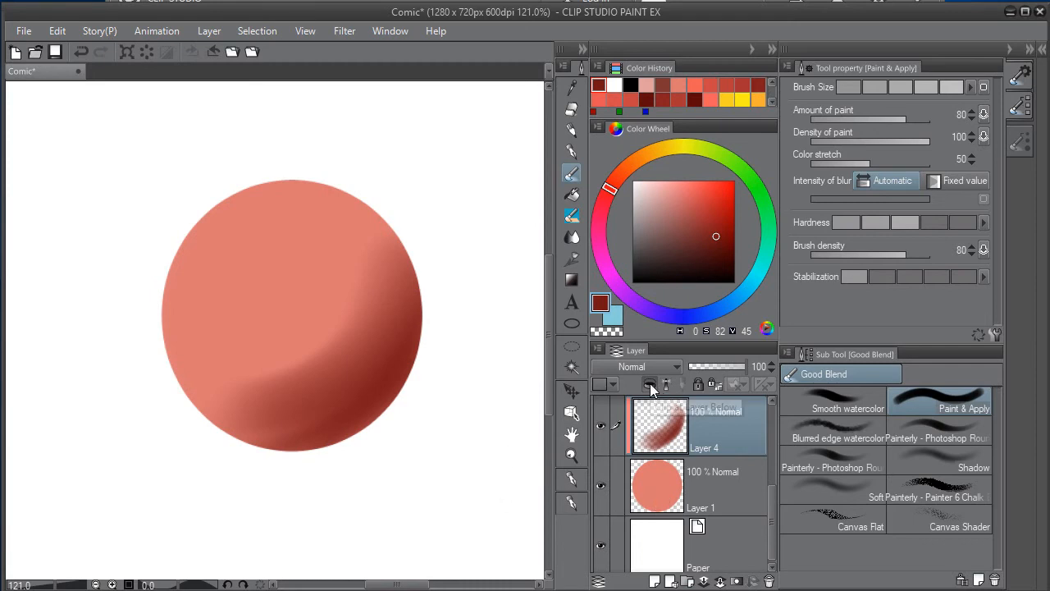
Examine the options offered on Layer 4's thumbnail, name area and visibility icon, including Clip at Layer Below and Lock Transparent Pixel.
right_click(656, 432)
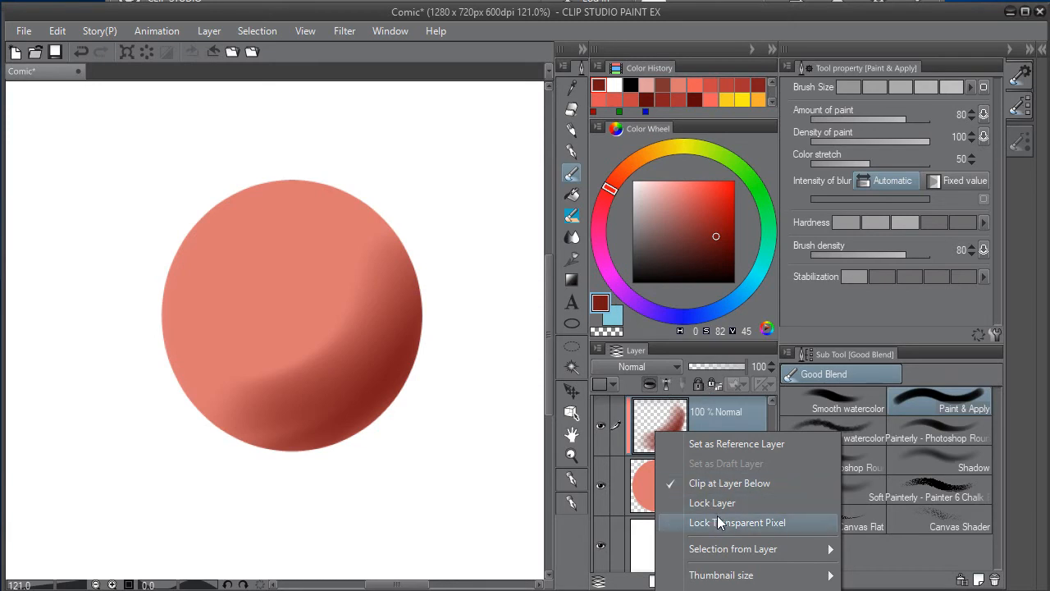
click(709, 421)
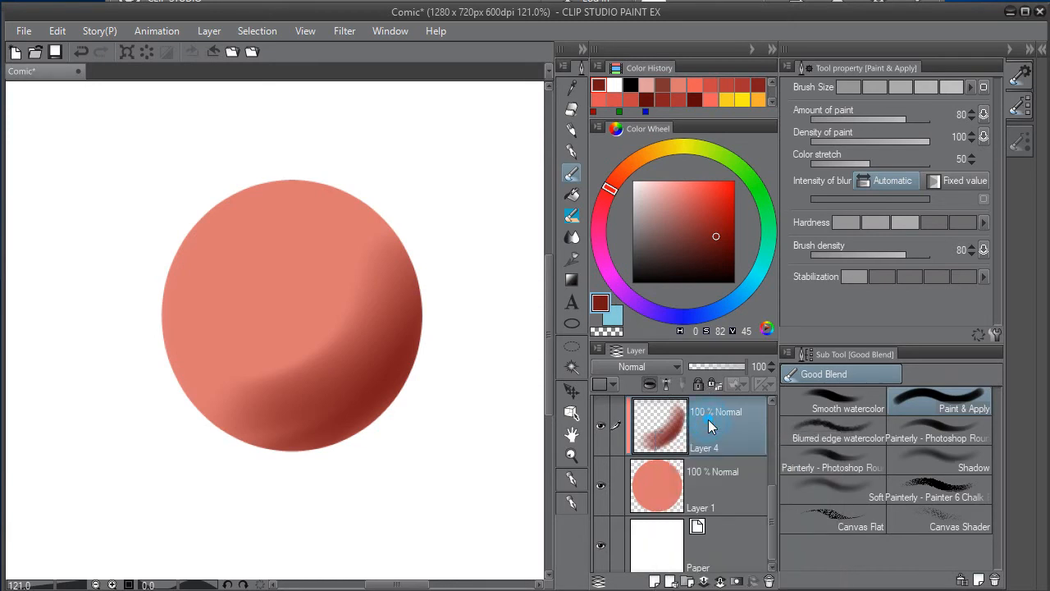
right_click(605, 435)
click(612, 418)
click(615, 418)
right_click(657, 418)
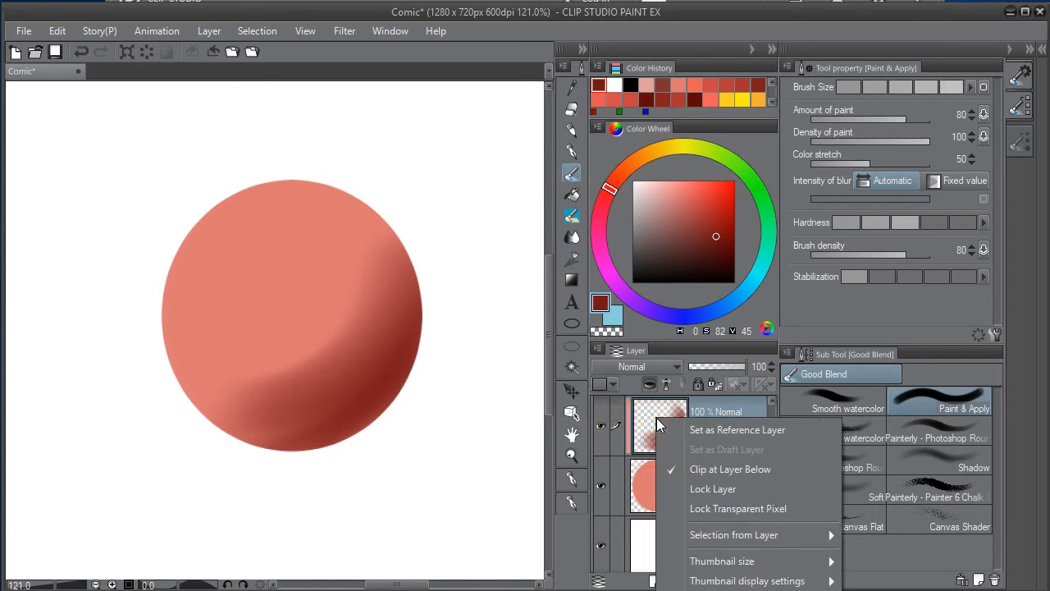
click(717, 410)
right_click(716, 410)
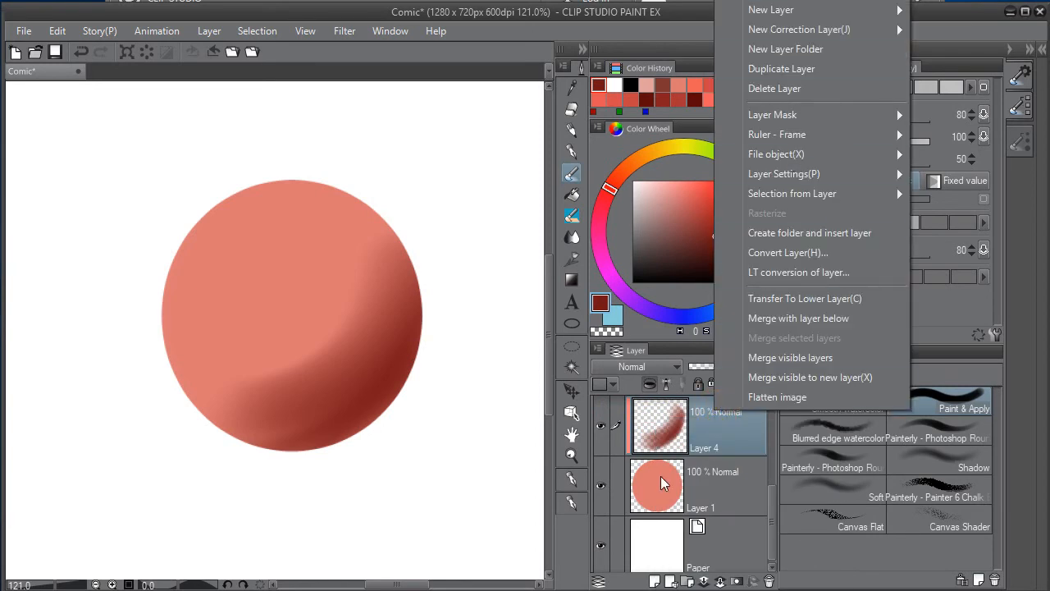
click(603, 440)
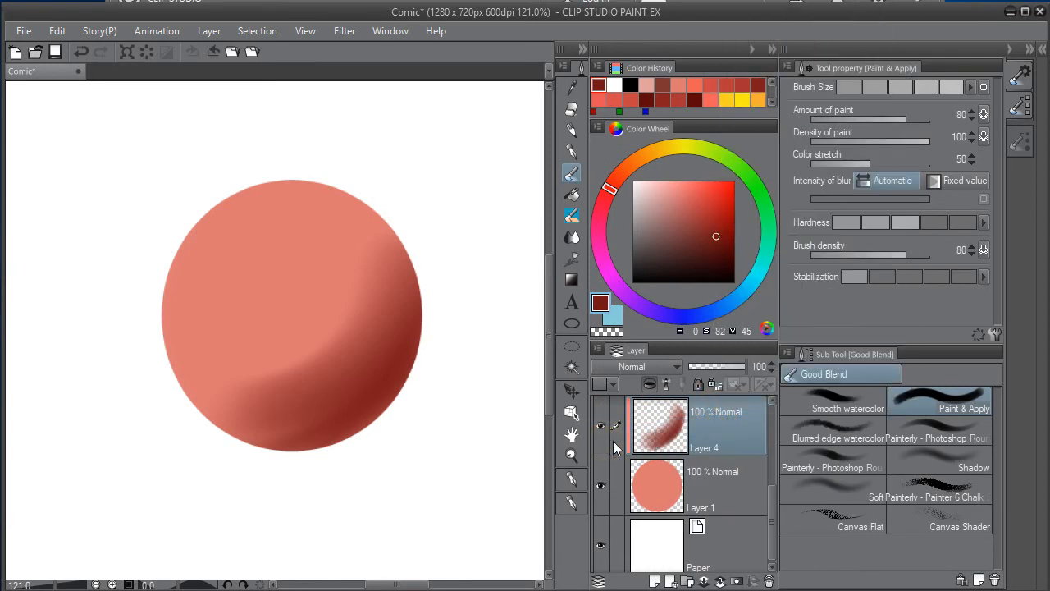
right_click(599, 445)
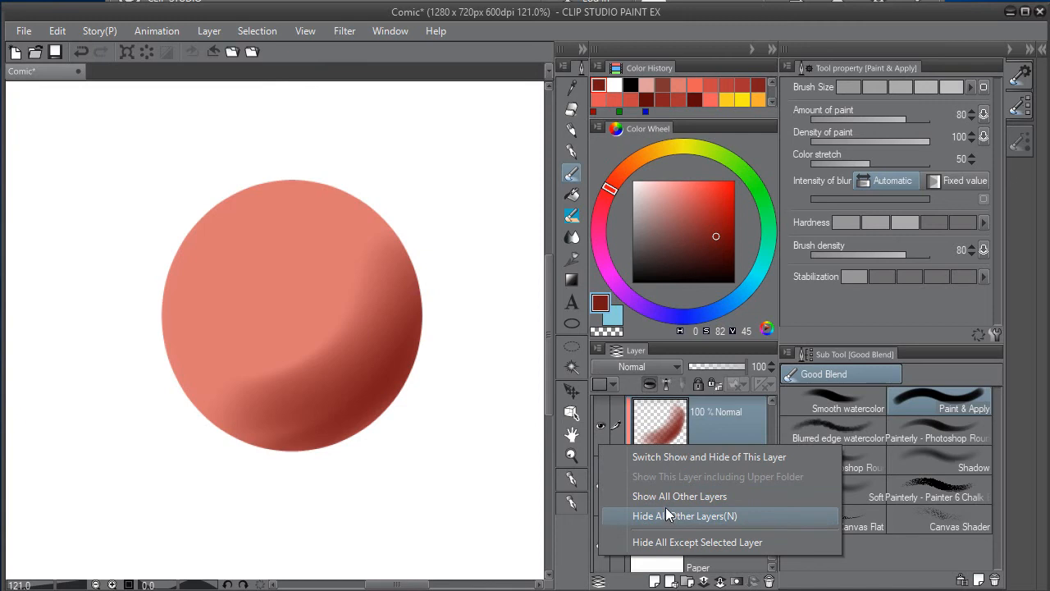
click(664, 427)
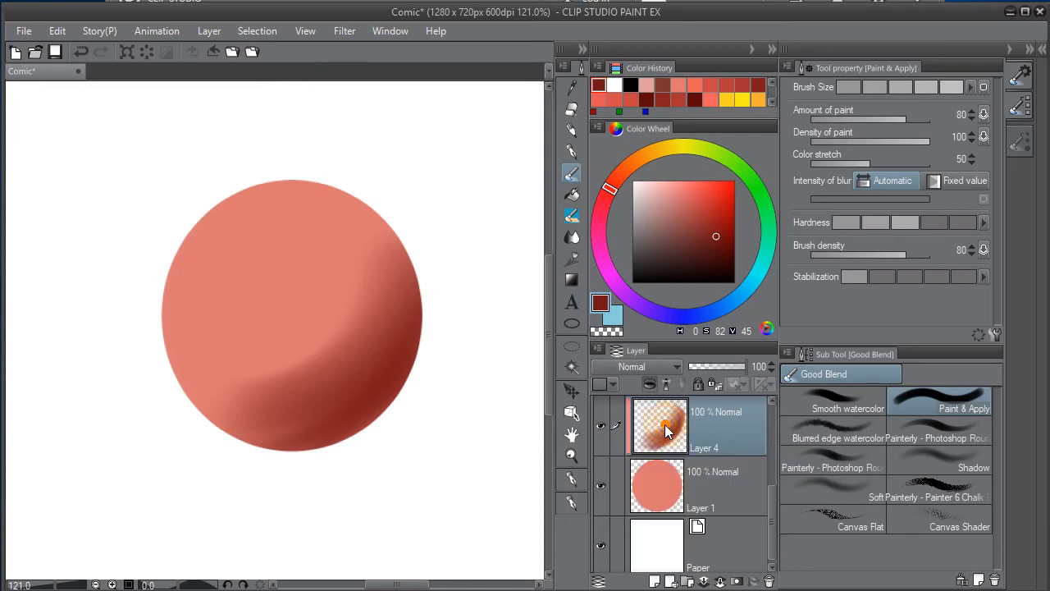
right_click(665, 425)
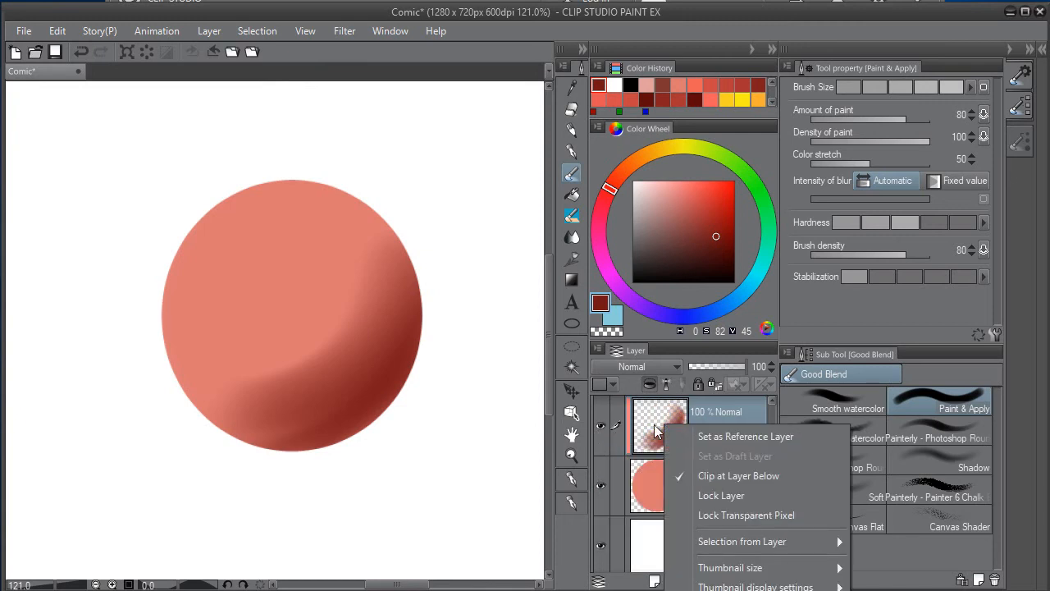
click(636, 425)
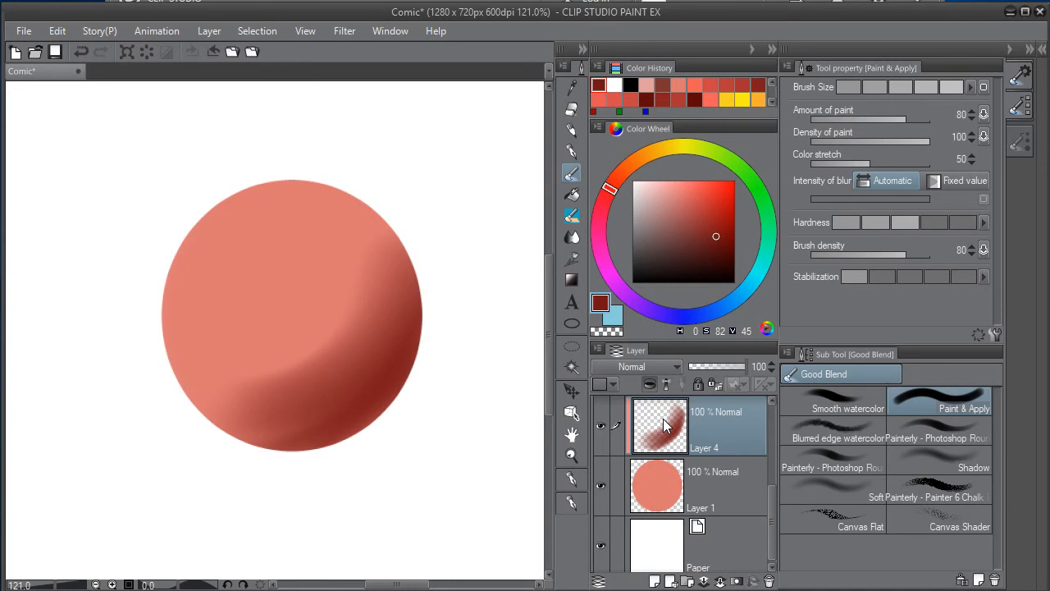
Remove the clipped shading from Layer 4 and lock the transparent pixels of Layer 1.
key(Delete)
click(734, 508)
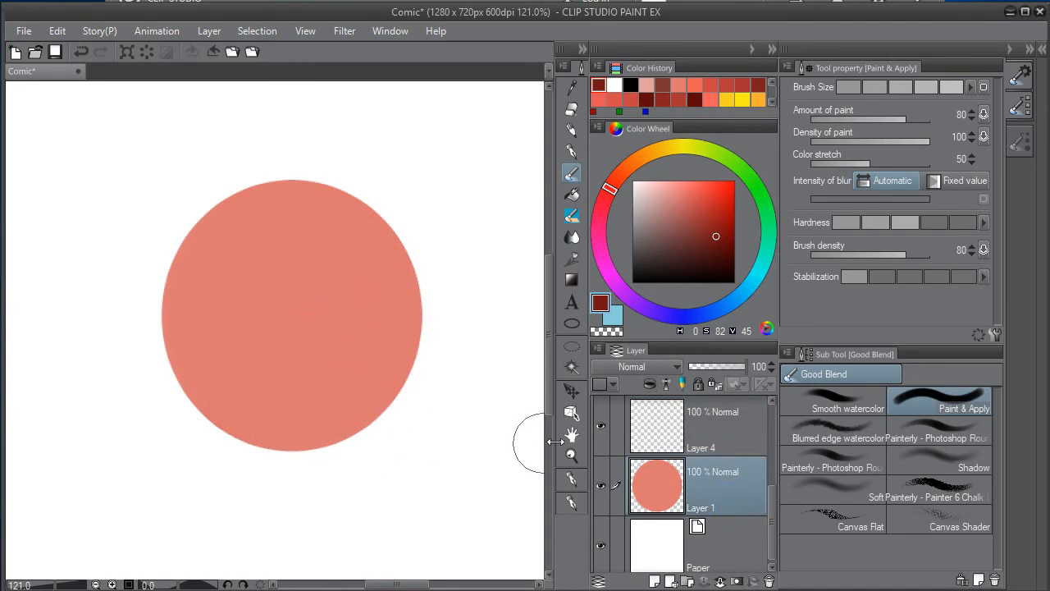
click(715, 386)
Hide the Paper layer and shade the circle's lower-right side dark red directly on Layer 1 with transparent pixels locked.
click(601, 547)
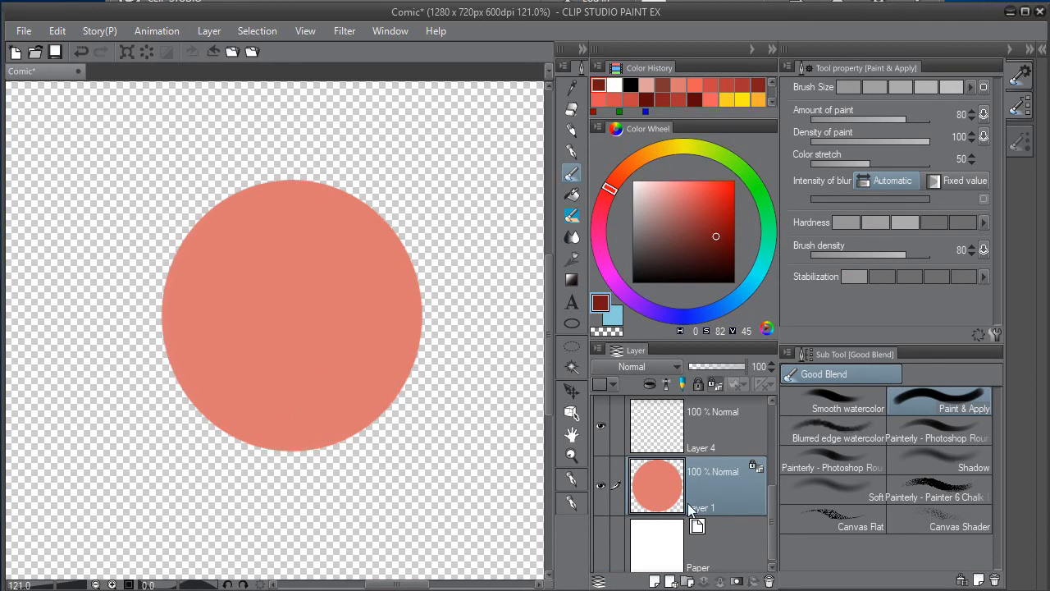
click(715, 385)
click(715, 386)
mouse_move(417, 306)
mouse_down()
mouse_move(378, 384)
mouse_move(414, 319)
mouse_move(389, 382)
mouse_move(406, 357)
mouse_move(303, 457)
mouse_move(403, 366)
mouse_move(288, 452)
mouse_move(407, 287)
mouse_move(350, 380)
mouse_move(314, 417)
mouse_move(417, 269)
mouse_move(344, 404)
mouse_move(318, 425)
mouse_move(415, 291)
mouse_move(256, 449)
mouse_move(332, 414)
mouse_move(192, 439)
mouse_move(365, 350)
mouse_move(415, 256)
mouse_move(313, 405)
mouse_move(263, 430)
mouse_move(419, 244)
mouse_up()
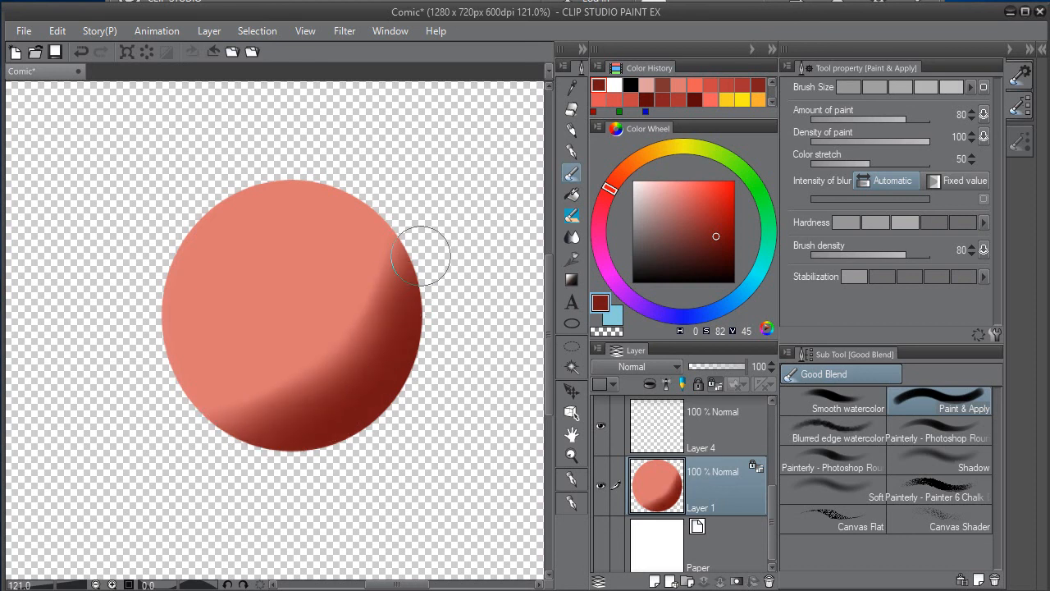